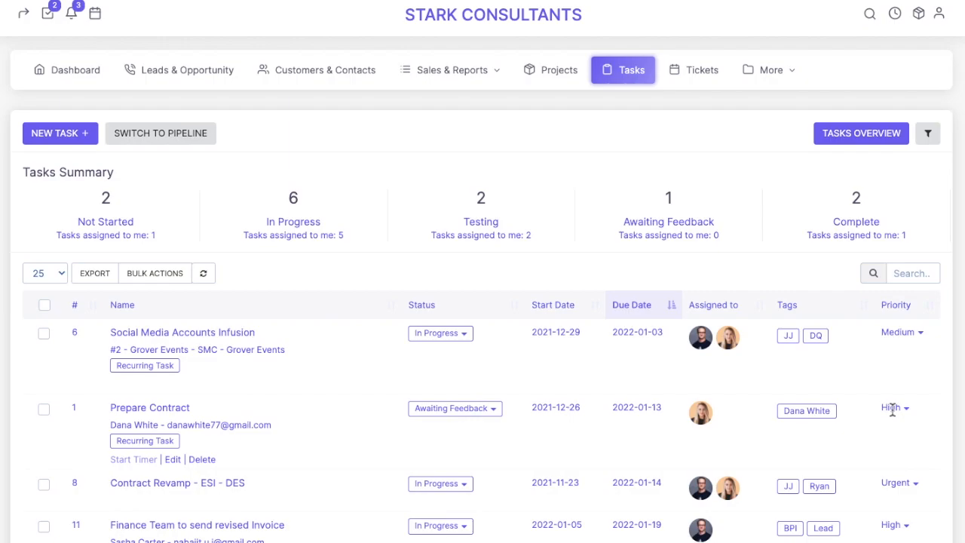
Look over the tasks list and review the priority options offered for the Social Media Accounts Infusion task.
{"action": "scroll", "coordinate": [892, 408], "scroll_direction": "down", "scroll_amount": 1}
{"action": "scroll", "coordinate": [892, 409], "scroll_direction": "up", "scroll_amount": 1}
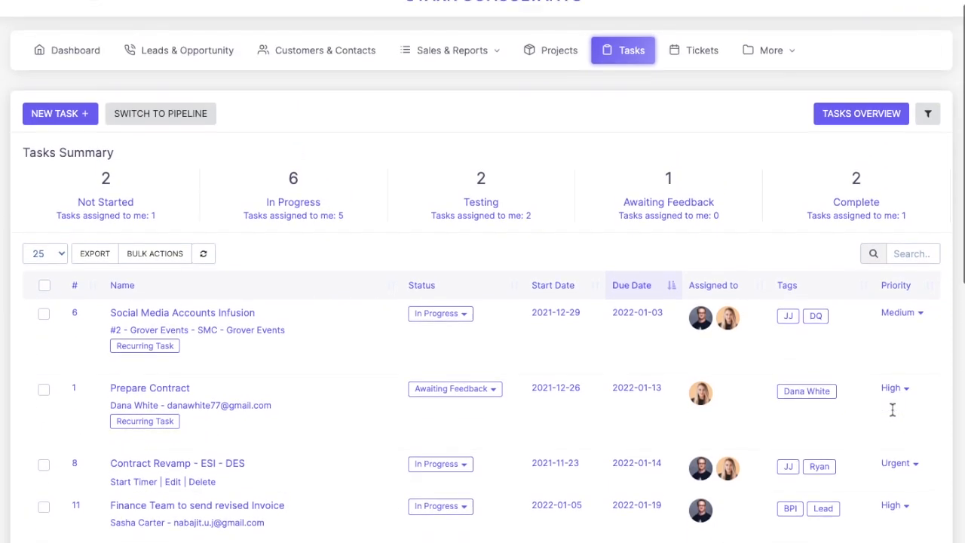
{"action": "scroll", "coordinate": [892, 409], "scroll_direction": "up", "scroll_amount": 1}
{"action": "left_click", "coordinate": [924, 339]}
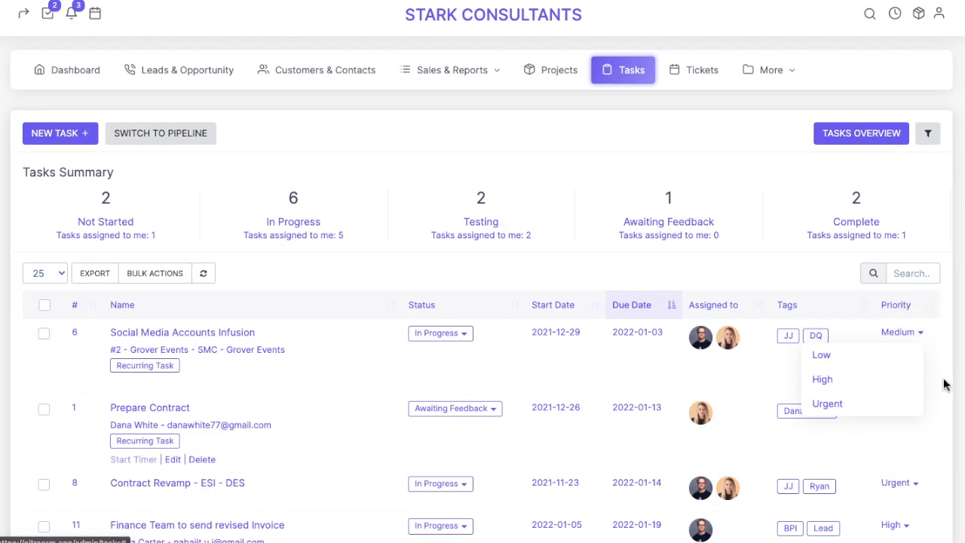
{"action": "left_click", "coordinate": [792, 270]}
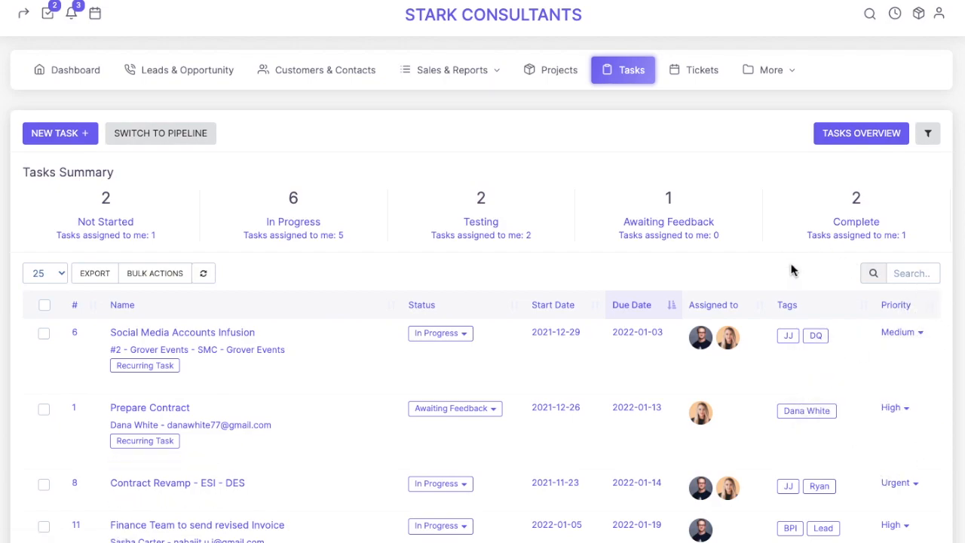
{"action": "left_click", "coordinate": [921, 332]}
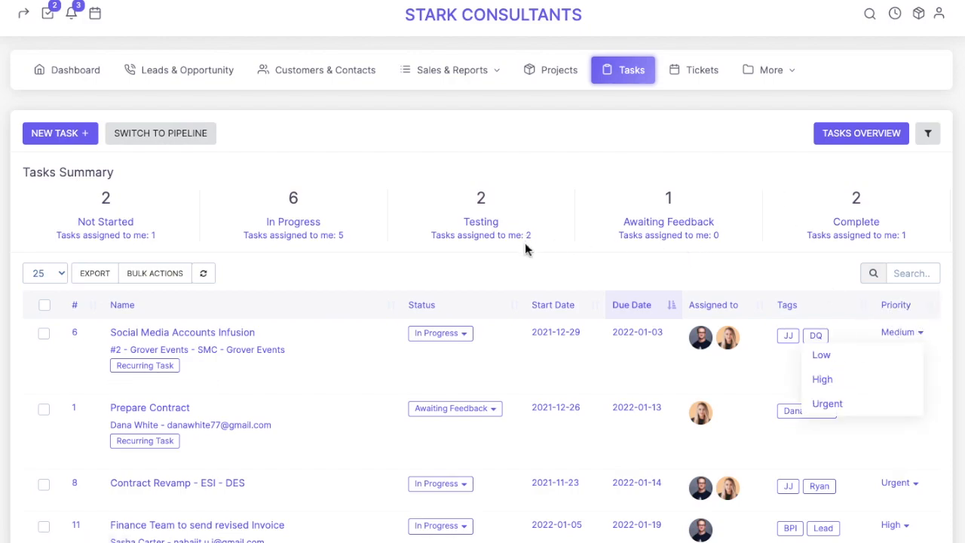
{"action": "left_click", "coordinate": [481, 260]}
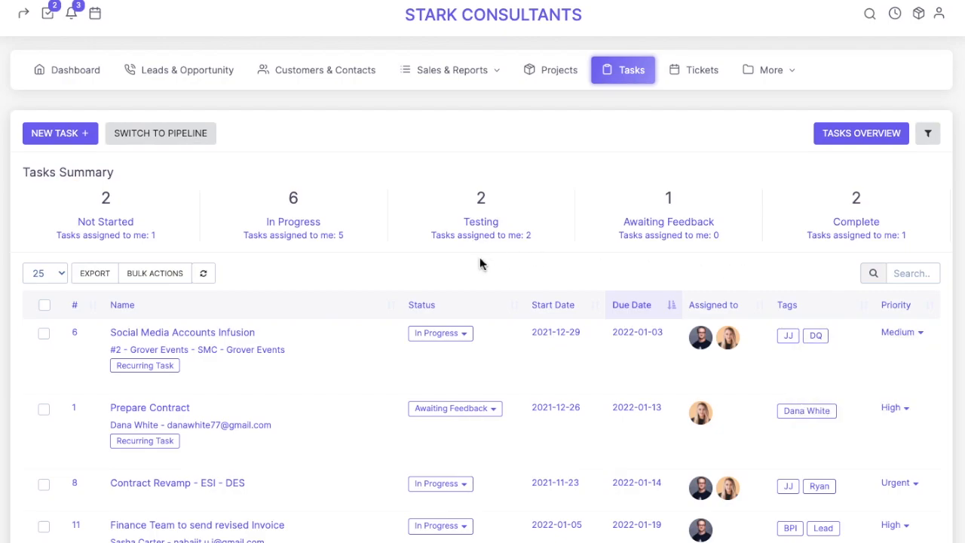
Examine the Tasks Summary, comparing the tasks assigned to me under the Not Started and In Progress statuses.
{"action": "left_click_drag", "start_coordinate": [21, 173], "coordinate": [125, 174]}
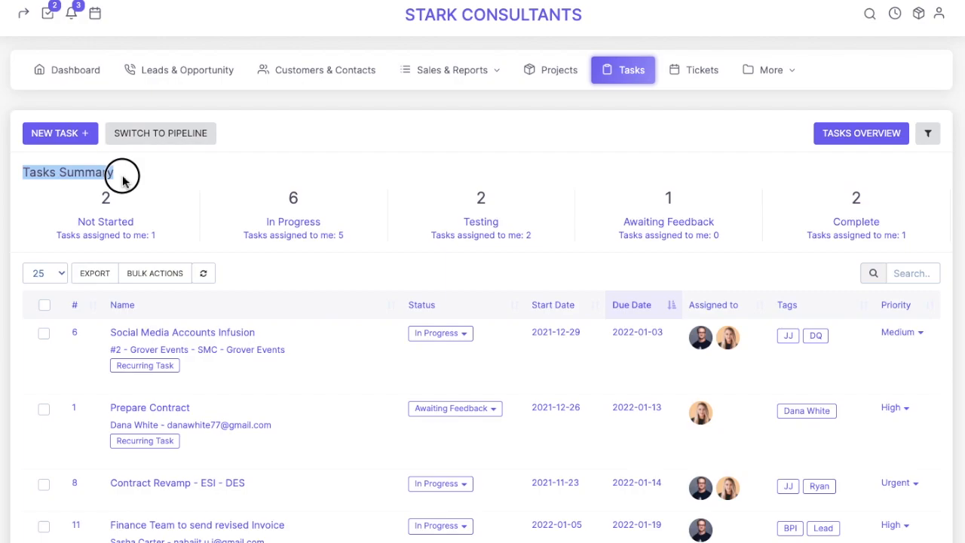
{"action": "left_click", "coordinate": [53, 210]}
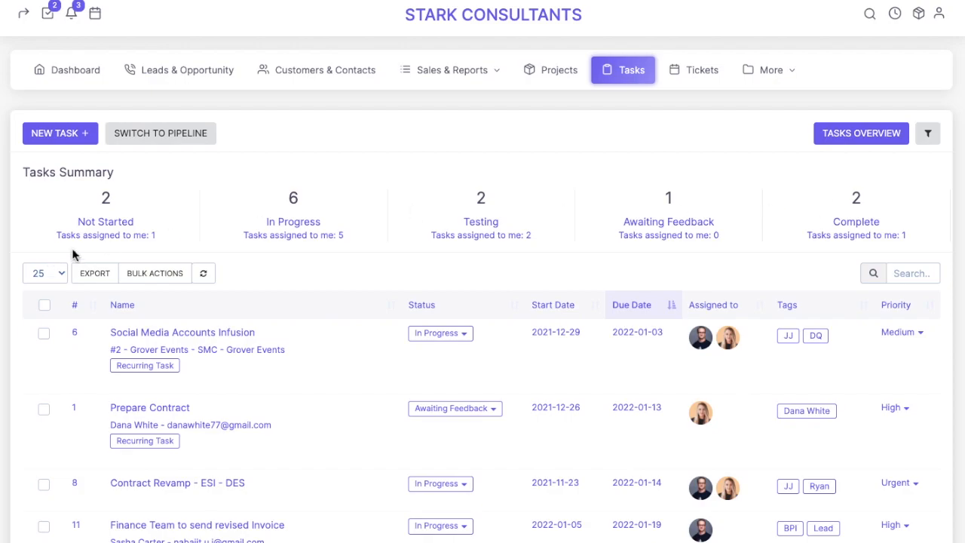
{"action": "left_click_drag", "start_coordinate": [49, 234], "coordinate": [169, 241]}
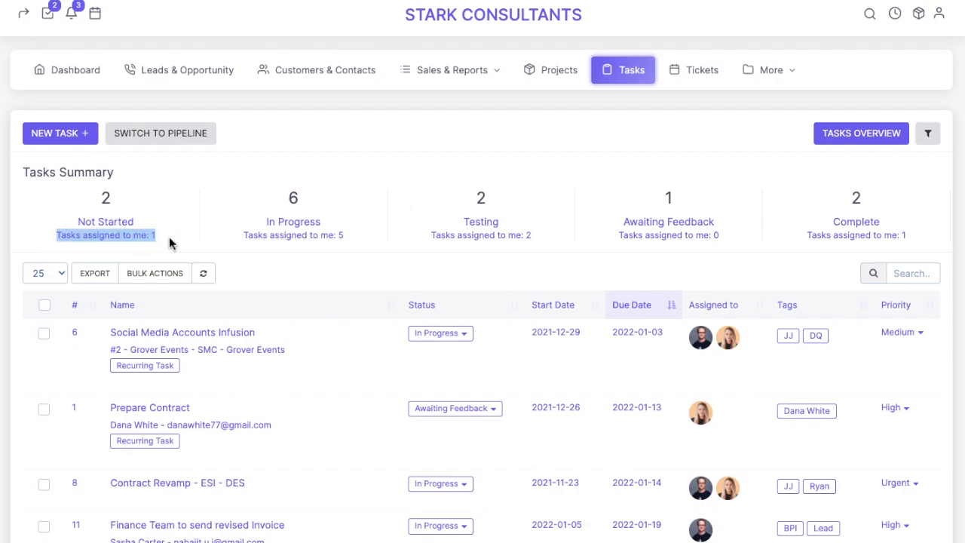
{"action": "left_click", "coordinate": [225, 238]}
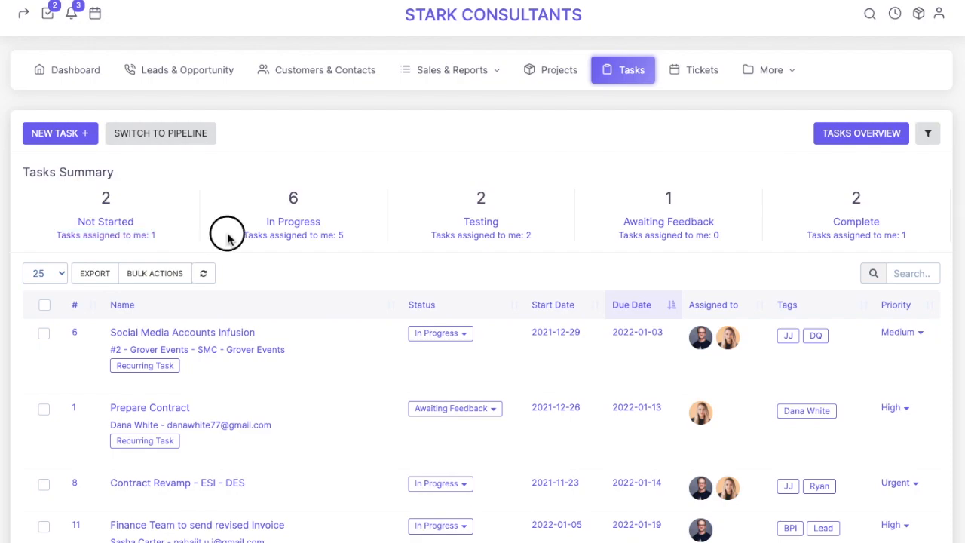
{"action": "left_click_drag", "start_coordinate": [187, 237], "coordinate": [36, 236]}
{"action": "left_click", "coordinate": [167, 230]}
{"action": "left_click_drag", "start_coordinate": [346, 235], "coordinate": [280, 236]}
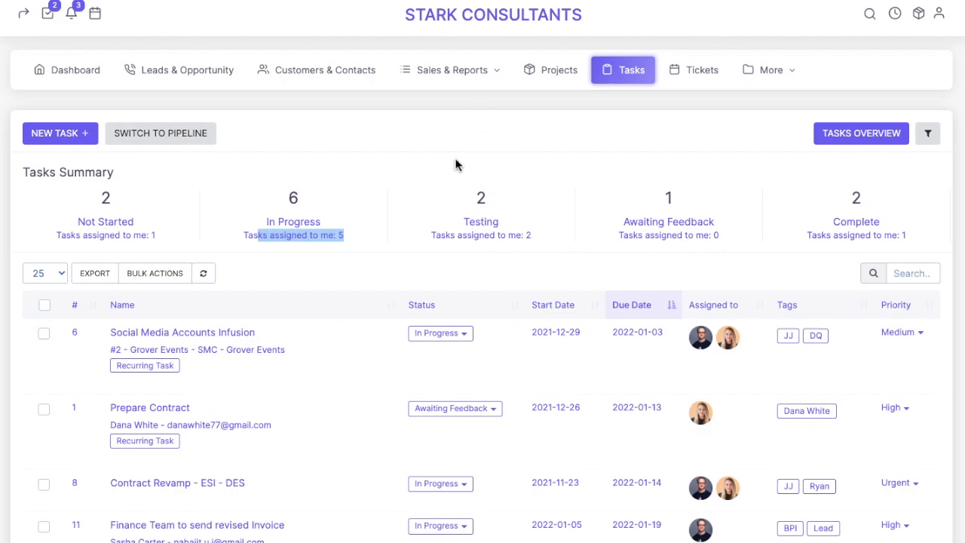
{"action": "left_click", "coordinate": [476, 140]}
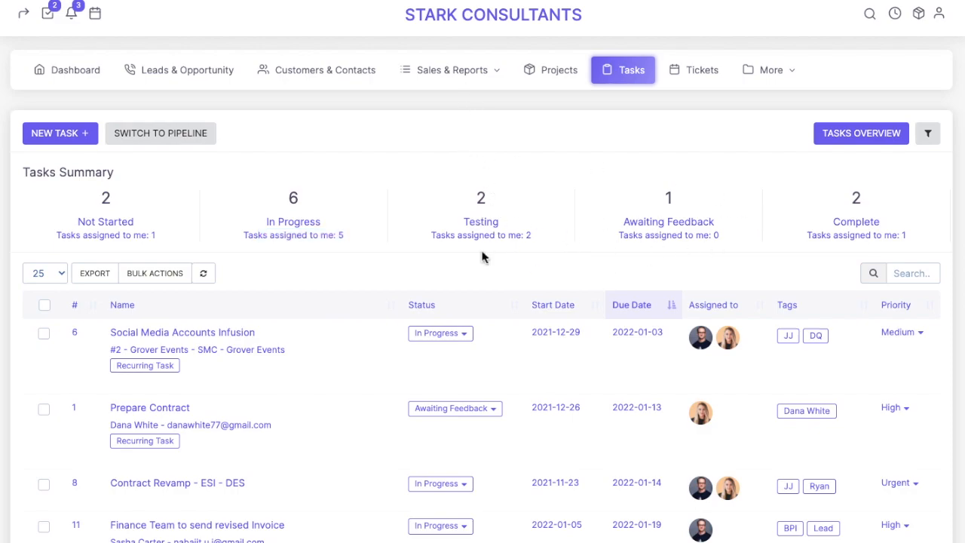
Review the export formats available for the tasks list.
{"action": "left_click", "coordinate": [924, 271]}
{"action": "left_click", "coordinate": [103, 274]}
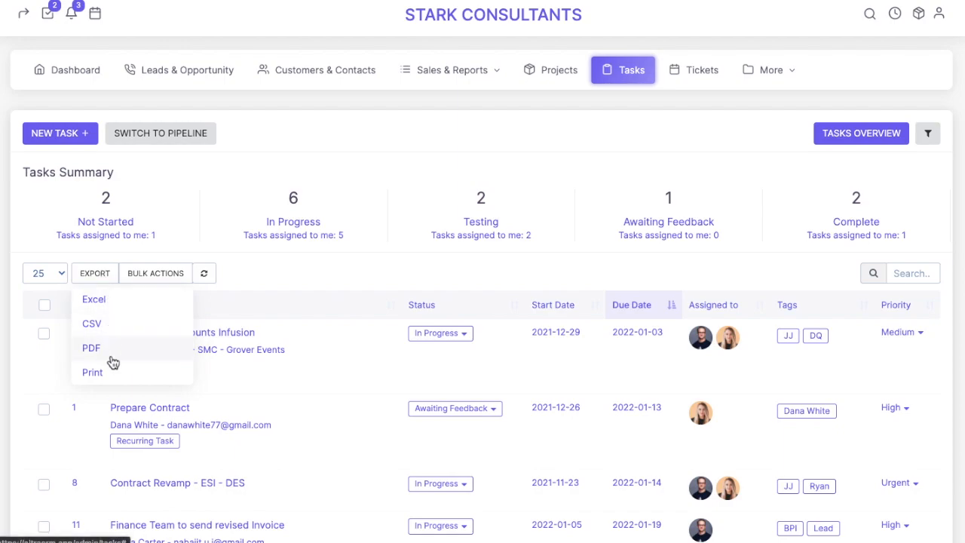
{"action": "left_click", "coordinate": [494, 140]}
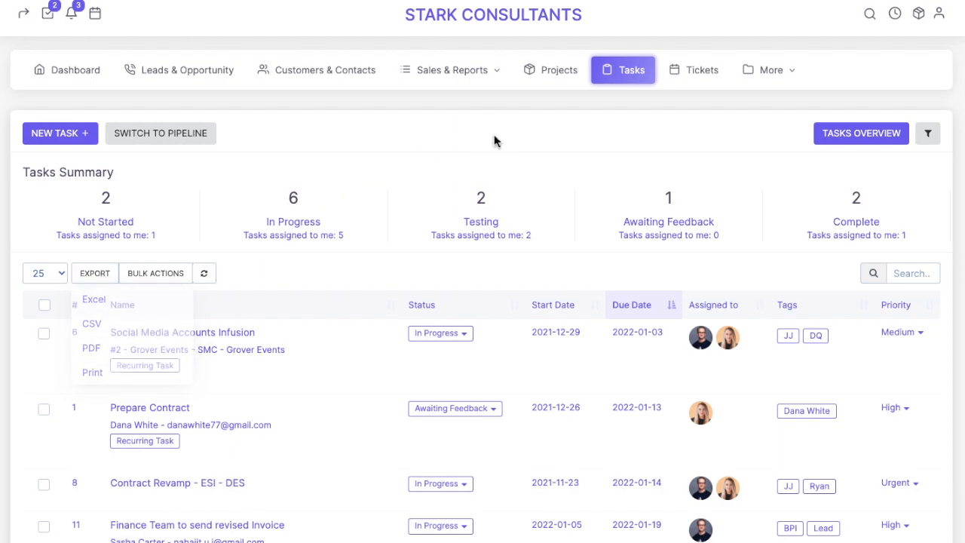
{"action": "scroll", "coordinate": [452, 351], "scroll_direction": "down", "scroll_amount": 1}
{"action": "scroll", "coordinate": [452, 350], "scroll_direction": "up", "scroll_amount": 1}
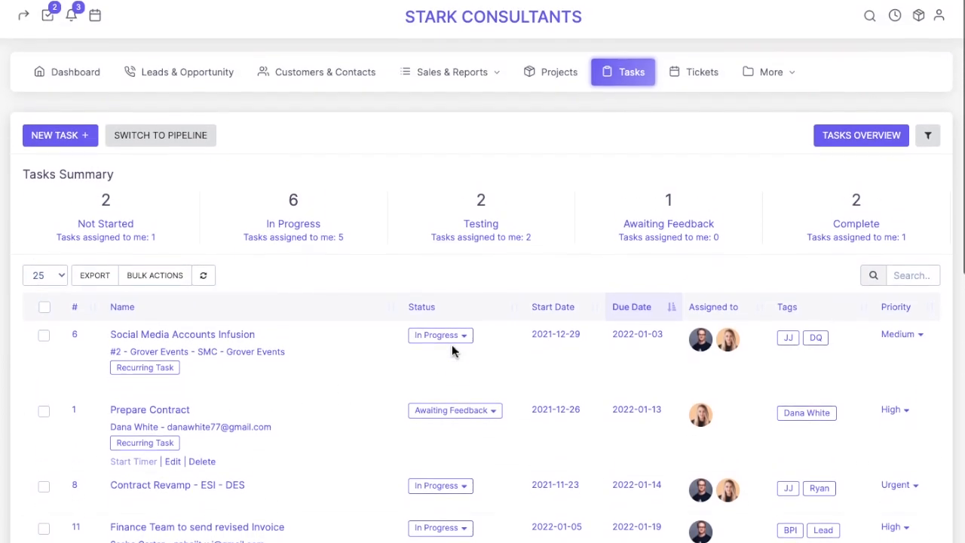
Open the tasks overview and filter it by all staff members, all months, all statuses and the year 2021.
{"action": "left_click", "coordinate": [872, 141]}
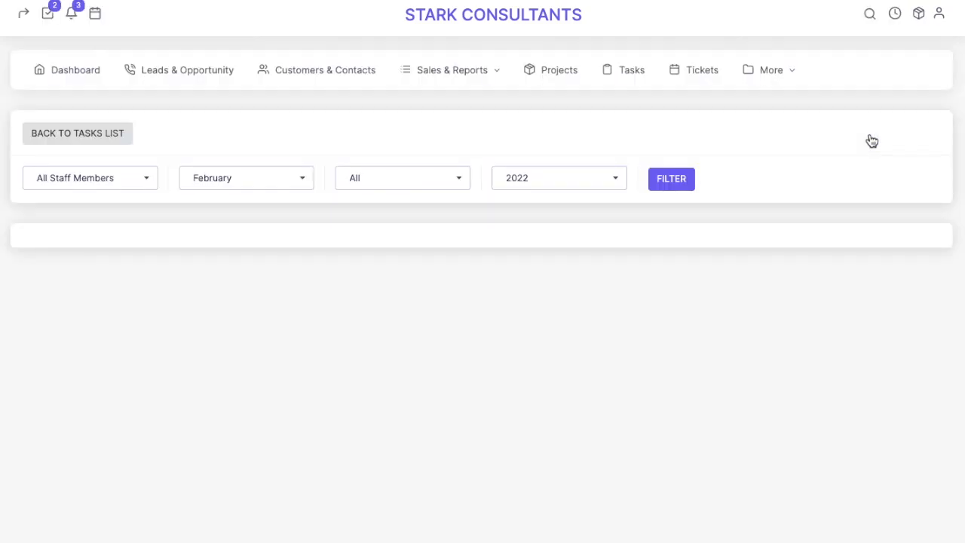
{"action": "left_click", "coordinate": [148, 188]}
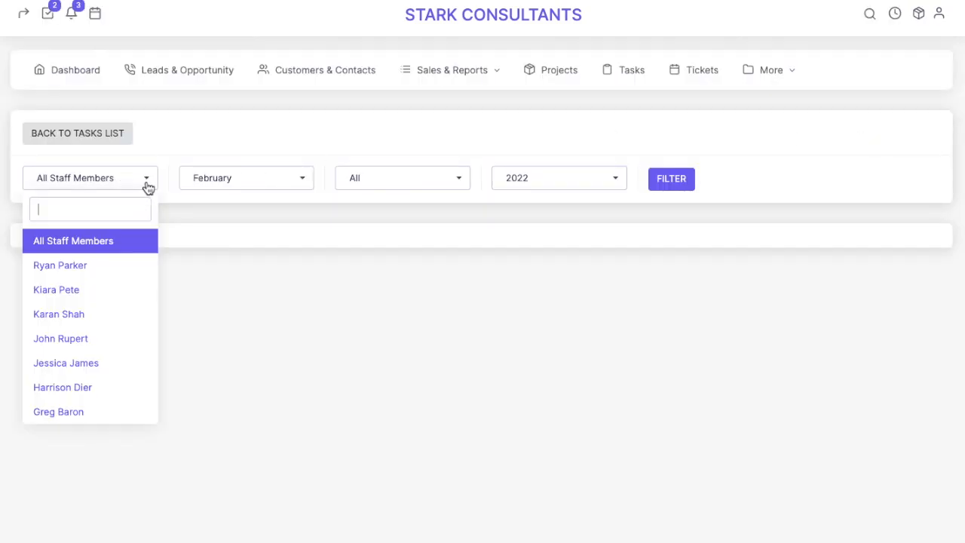
{"action": "left_click", "coordinate": [103, 251]}
{"action": "left_click", "coordinate": [245, 185]}
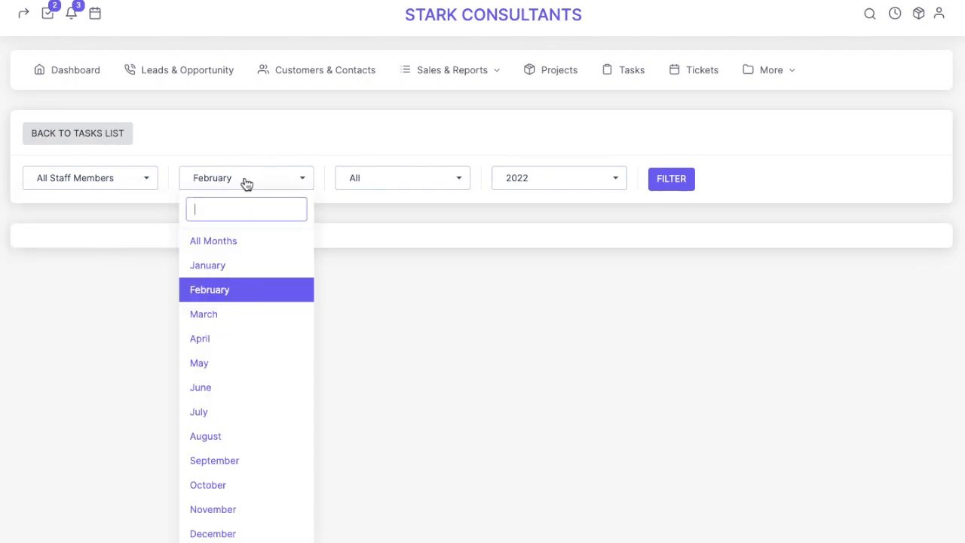
{"action": "left_click", "coordinate": [222, 242]}
{"action": "left_click", "coordinate": [436, 186]}
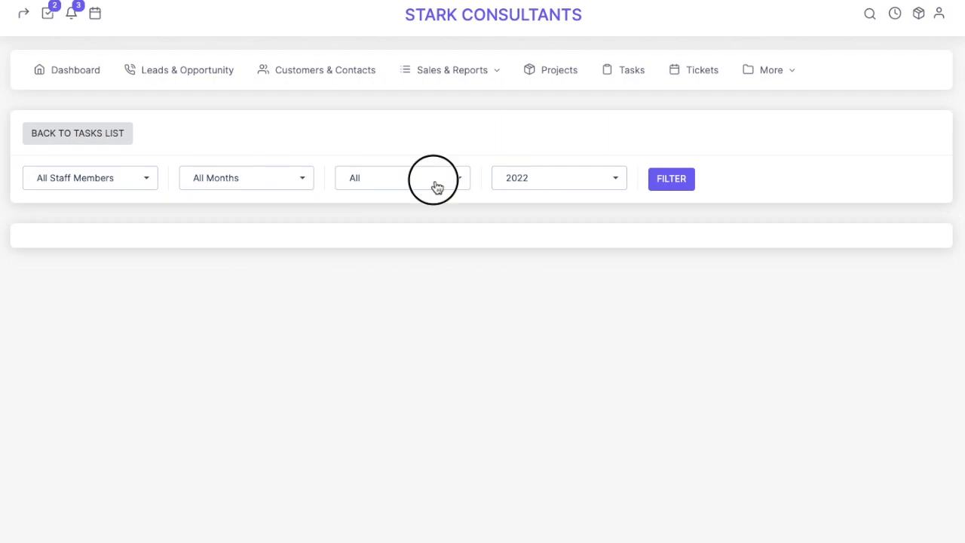
{"action": "left_click", "coordinate": [430, 147]}
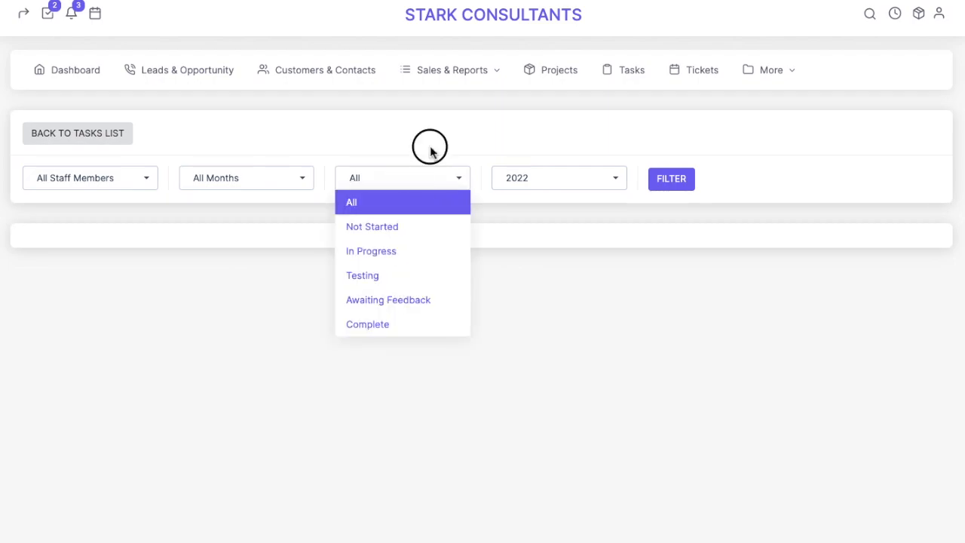
{"action": "left_click", "coordinate": [510, 171]}
{"action": "left_click", "coordinate": [520, 227]}
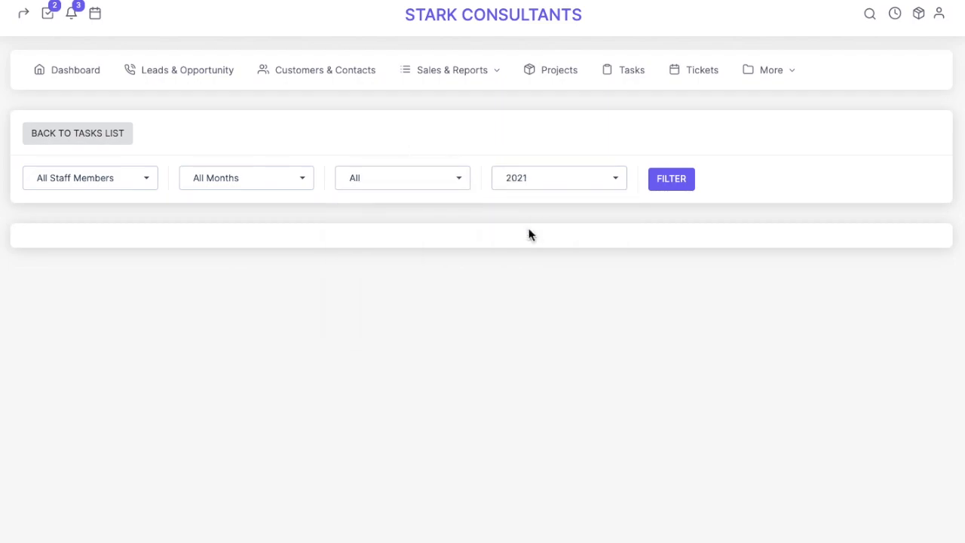
{"action": "left_click", "coordinate": [675, 187]}
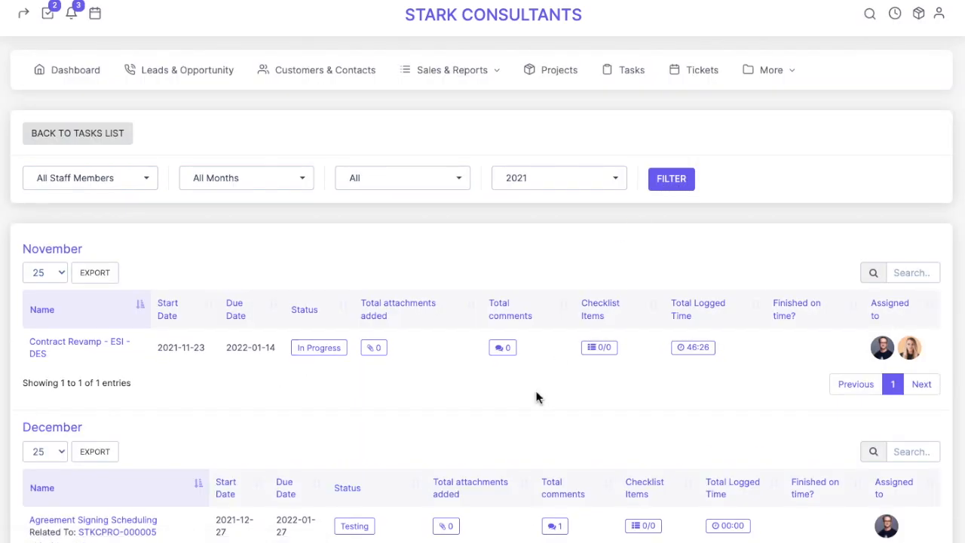
Examine the November and December task tables in the overview, including status, comments, checklist items and logged time.
{"action": "scroll", "coordinate": [537, 397], "scroll_direction": "down", "scroll_amount": 3}
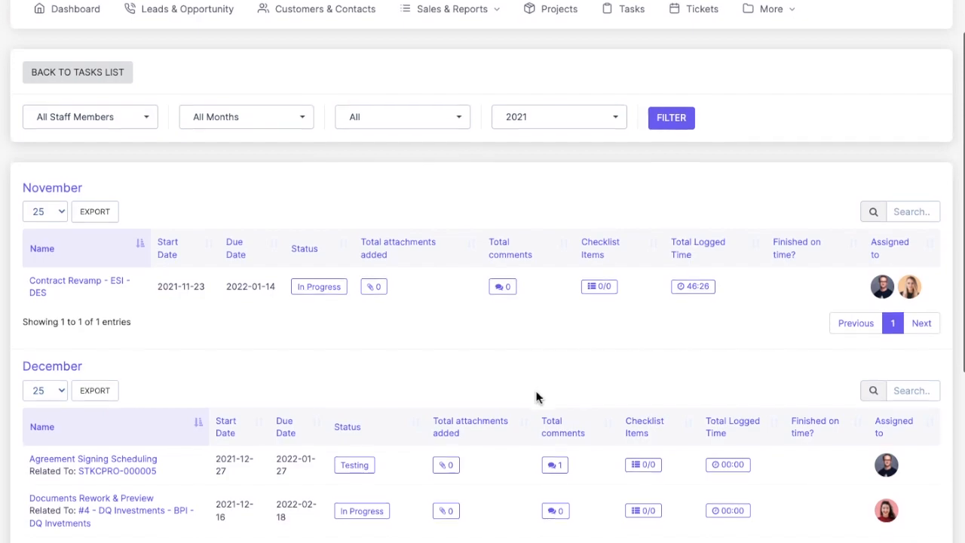
{"action": "left_click_drag", "start_coordinate": [23, 95], "coordinate": [127, 93]}
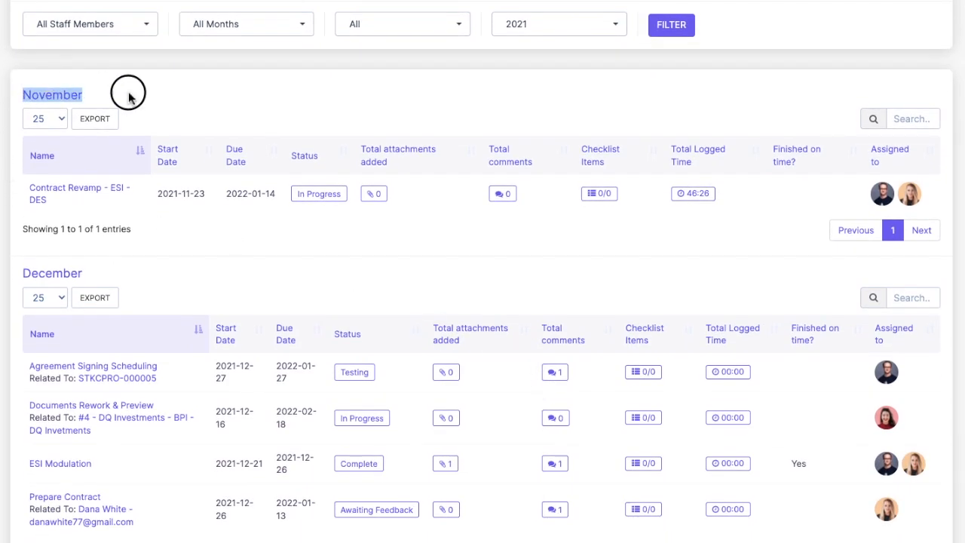
{"action": "left_click_drag", "start_coordinate": [100, 279], "coordinate": [6, 280]}
{"action": "left_click", "coordinate": [6, 281]}
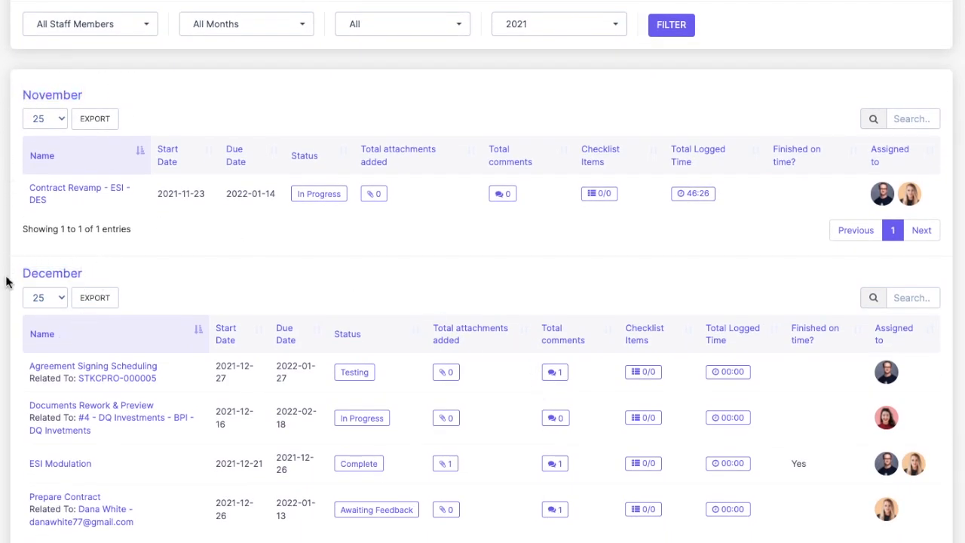
{"action": "scroll", "coordinate": [356, 340], "scroll_direction": "down", "scroll_amount": 1}
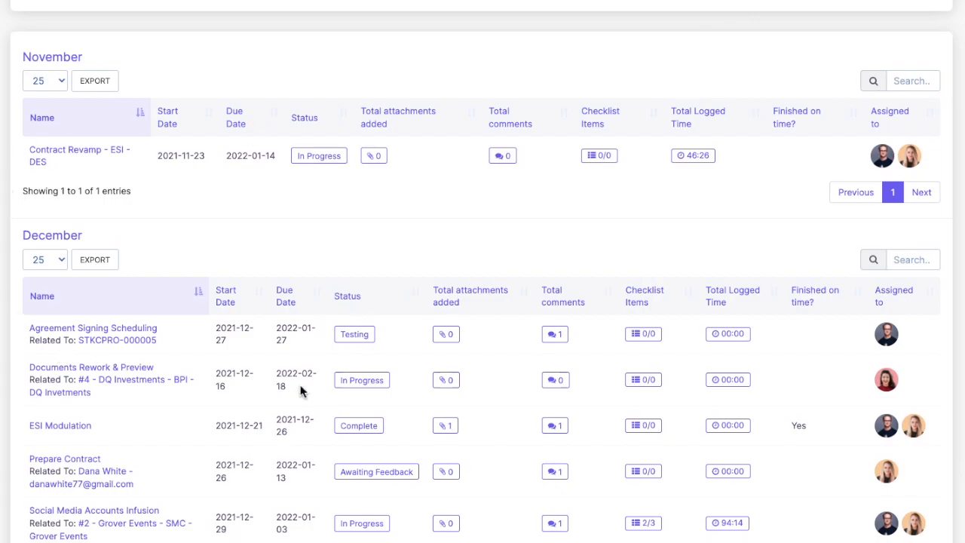
{"action": "scroll", "coordinate": [491, 405], "scroll_direction": "down", "scroll_amount": 2}
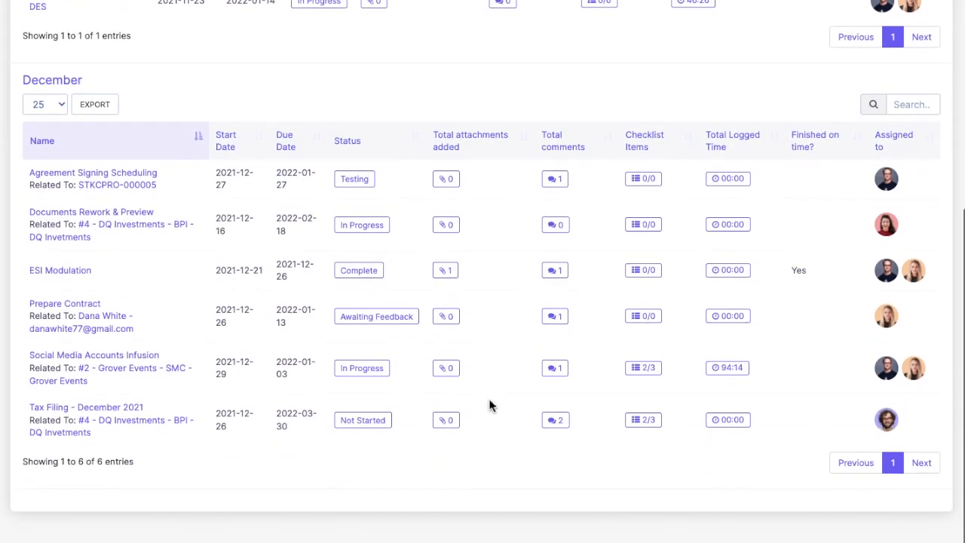
{"action": "scroll", "coordinate": [892, 236], "scroll_direction": "up", "scroll_amount": 1}
{"action": "scroll", "coordinate": [801, 299], "scroll_direction": "up", "scroll_amount": 1}
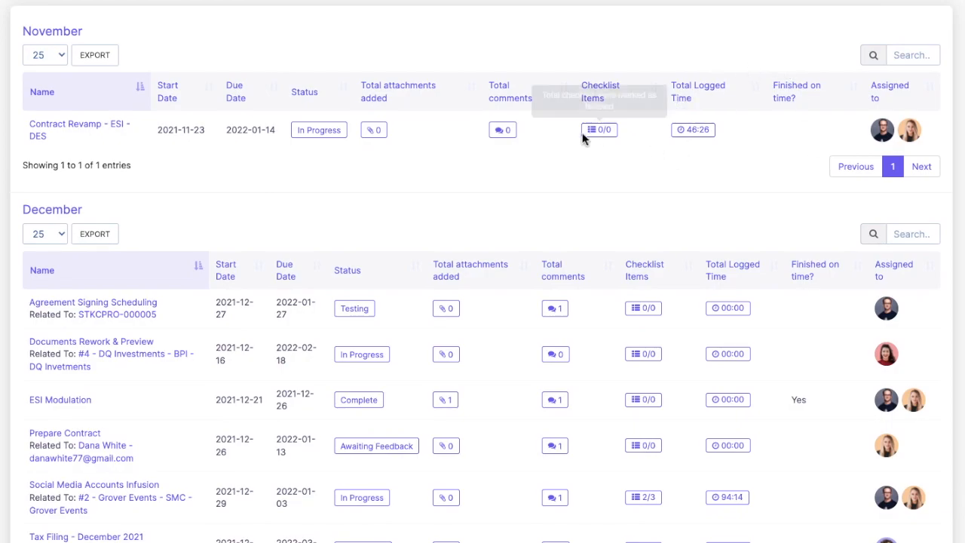
{"action": "scroll", "coordinate": [556, 399], "scroll_direction": "down", "scroll_amount": 2}
{"action": "scroll", "coordinate": [558, 399], "scroll_direction": "up", "scroll_amount": 5}
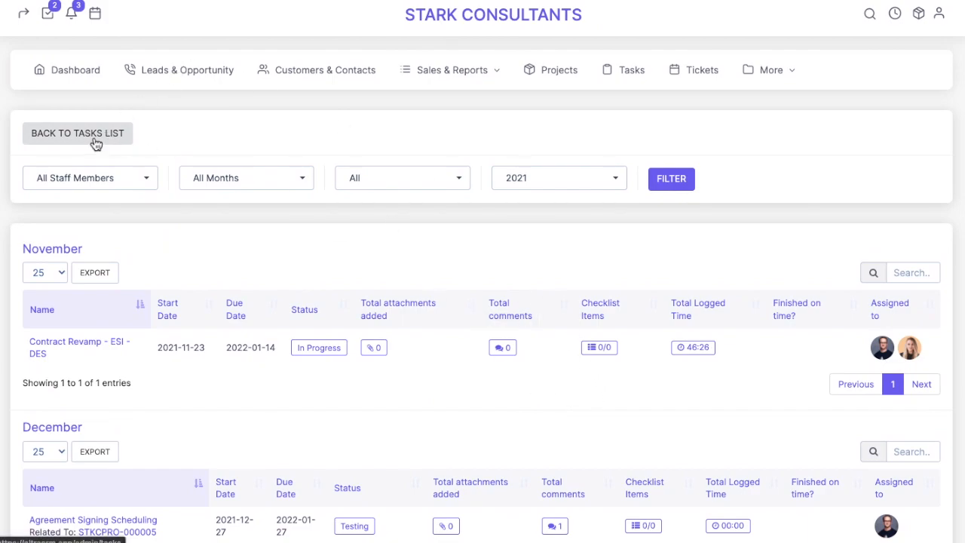
Return to the tasks list and review the filter options available for it.
{"action": "left_click", "coordinate": [95, 142]}
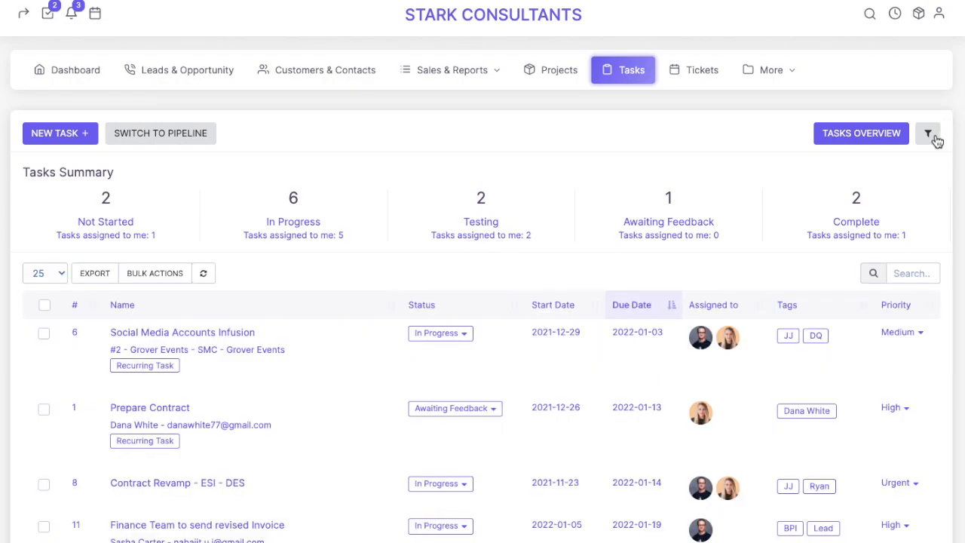
{"action": "left_click", "coordinate": [930, 136]}
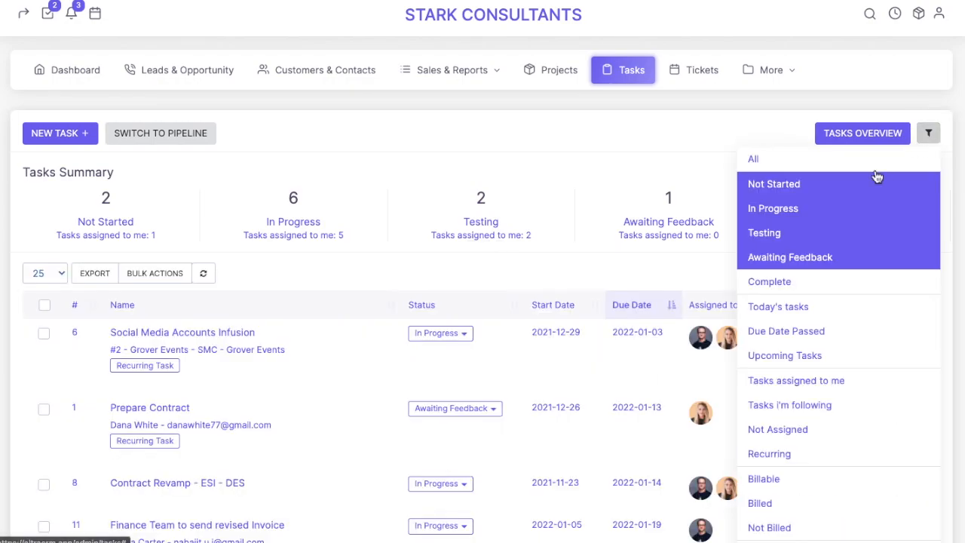
{"action": "scroll", "coordinate": [818, 341], "scroll_direction": "down", "scroll_amount": 1}
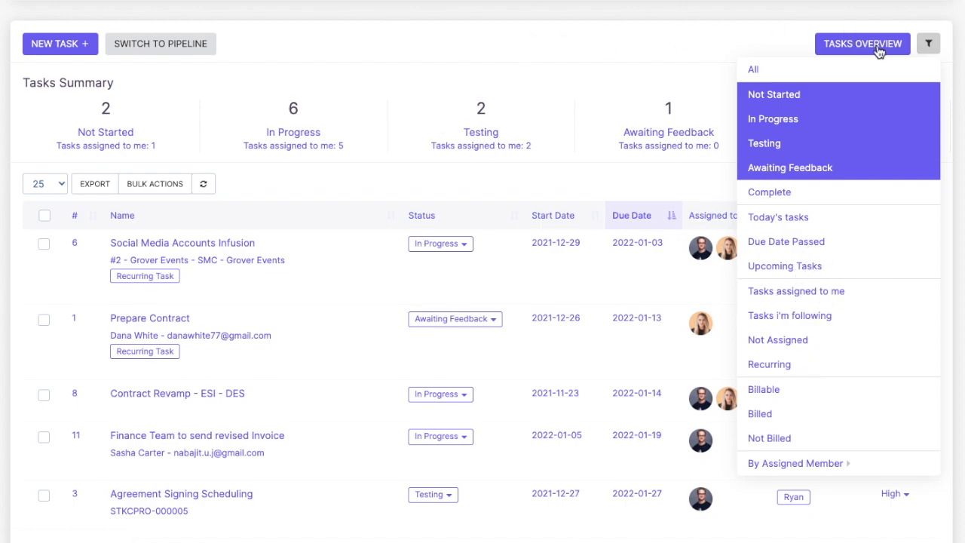
{"action": "left_click", "coordinate": [488, 48]}
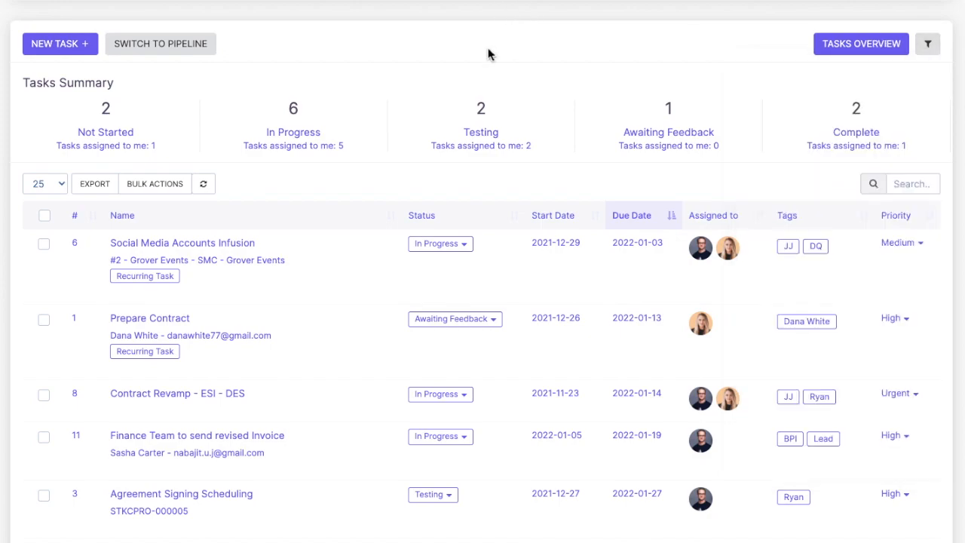
{"action": "scroll", "coordinate": [484, 53], "scroll_direction": "up", "scroll_amount": 2}
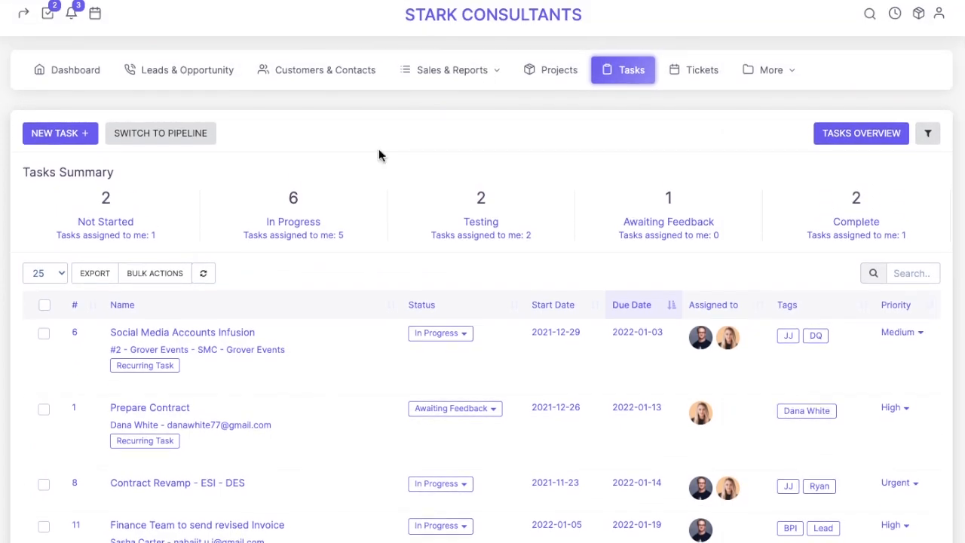
Switch the tasks to the pipeline view and look across its status columns.
{"action": "left_click", "coordinate": [167, 142]}
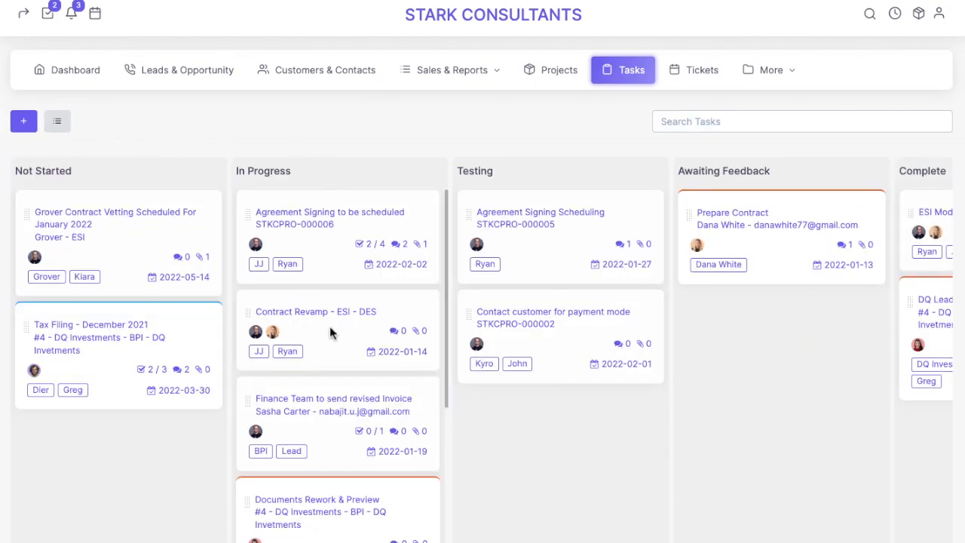
{"action": "scroll", "coordinate": [329, 328], "scroll_direction": "right", "scroll_amount": 2}
{"action": "scroll", "coordinate": [330, 327], "scroll_direction": "left", "scroll_amount": 2}
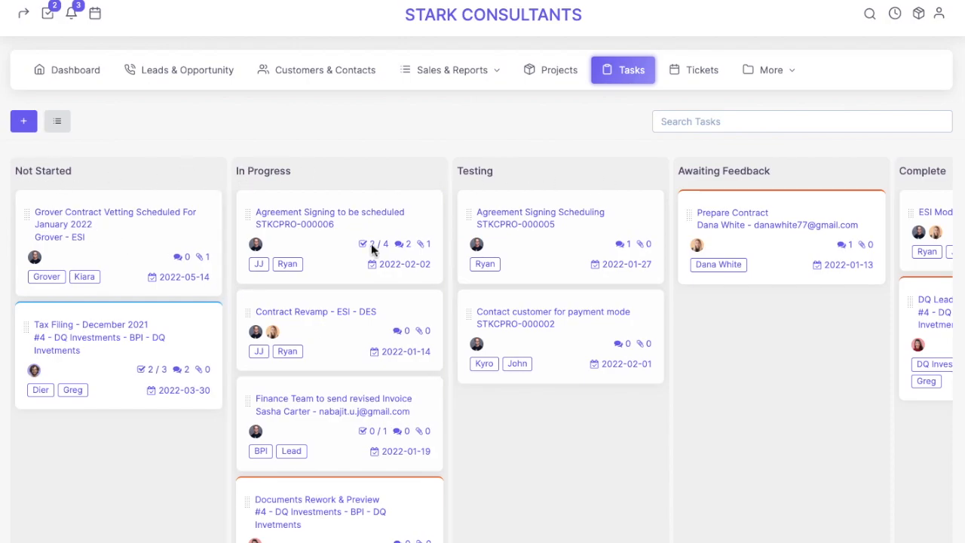
Look through the task cards in the pipeline columns from In Progress to Complete and return to the tasks list.
{"action": "scroll", "coordinate": [340, 313], "scroll_direction": "down", "scroll_amount": 3}
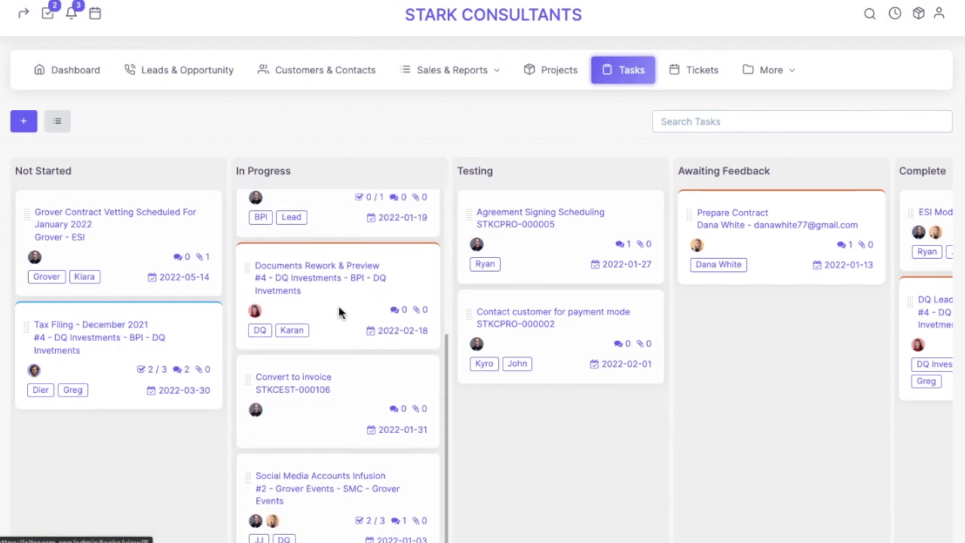
{"action": "scroll", "coordinate": [338, 309], "scroll_direction": "up", "scroll_amount": 3}
{"action": "scroll", "coordinate": [601, 312], "scroll_direction": "right", "scroll_amount": 2}
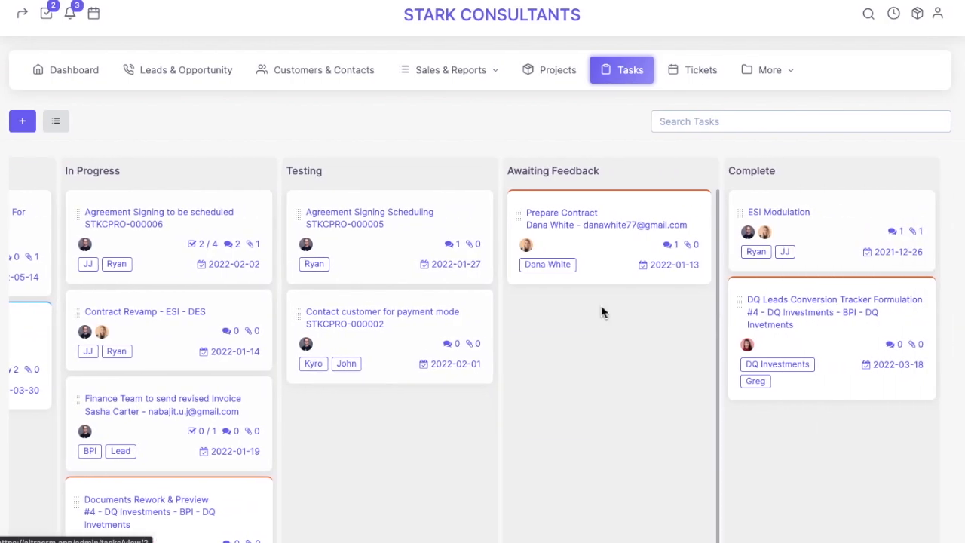
{"action": "scroll", "coordinate": [601, 306], "scroll_direction": "left", "scroll_amount": 2}
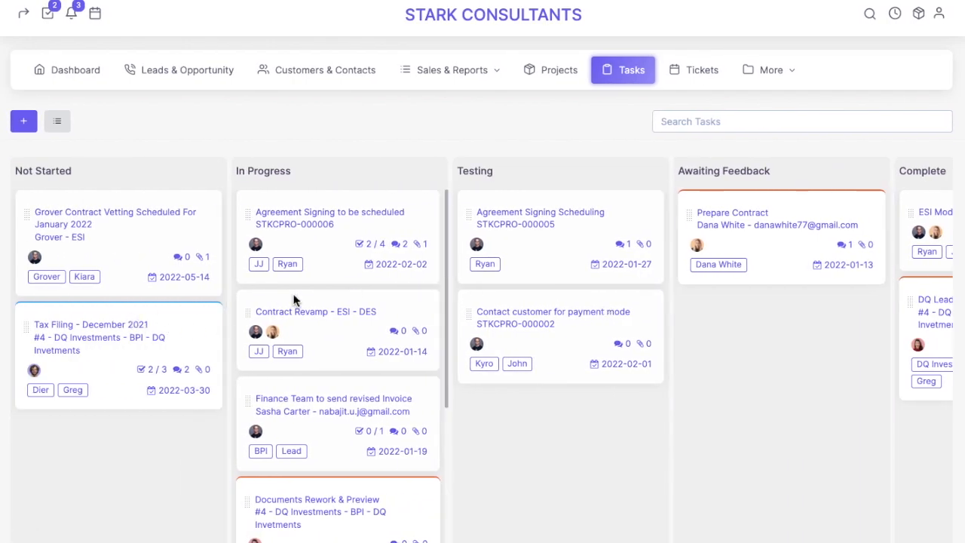
{"action": "left_click", "coordinate": [64, 128]}
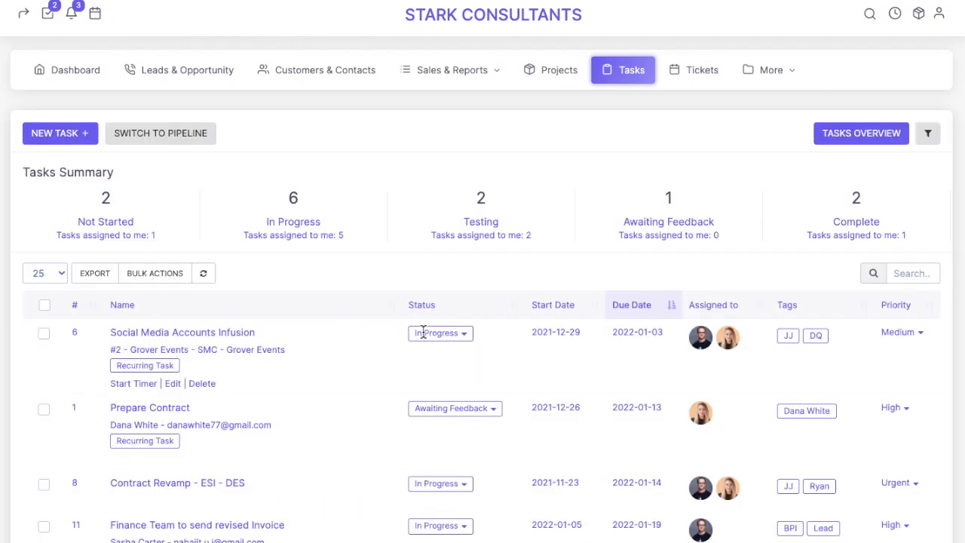
{"action": "scroll", "coordinate": [500, 401], "scroll_direction": "down", "scroll_amount": 2}
{"action": "scroll", "coordinate": [500, 400], "scroll_direction": "up", "scroll_amount": 3}
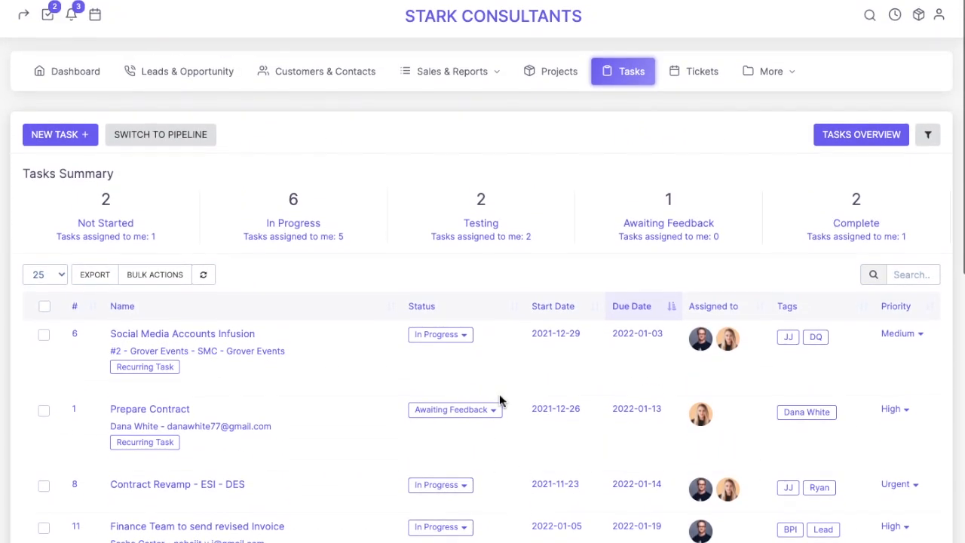
Open the Social Media Accounts Infusion task and examine its privacy setting, checklist items and comments.
{"action": "left_click", "coordinate": [166, 337]}
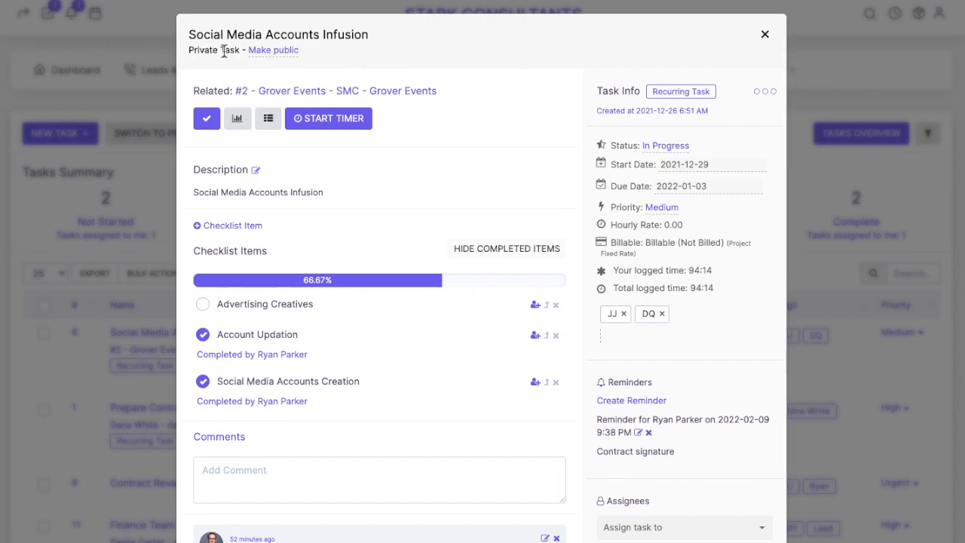
{"action": "left_click_drag", "start_coordinate": [198, 53], "coordinate": [230, 50]}
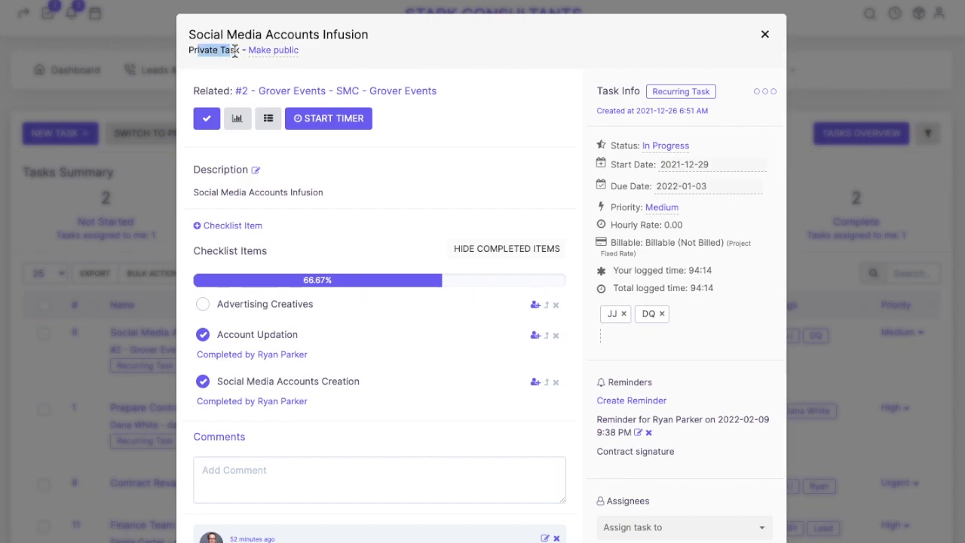
{"action": "left_click", "coordinate": [359, 64]}
{"action": "mouse_move", "coordinate": [453, 528]}
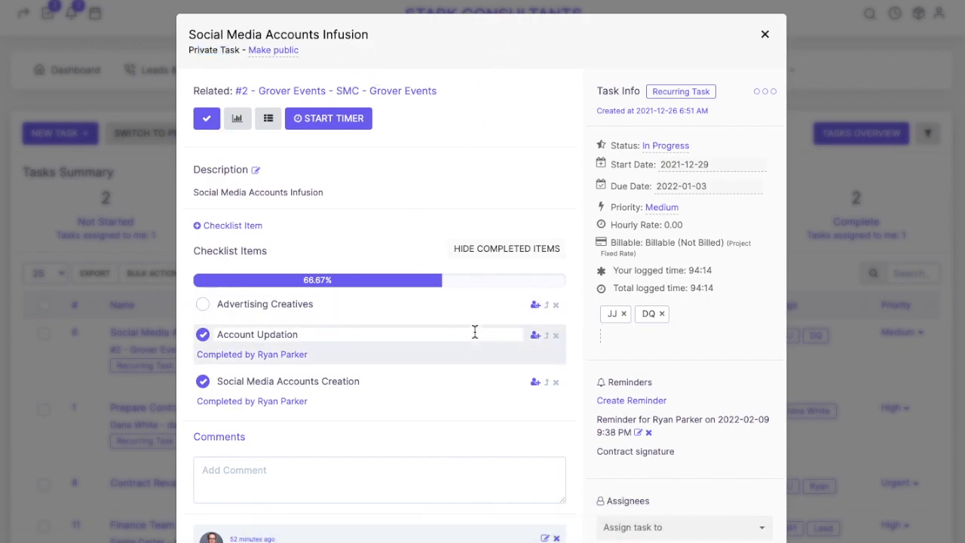
{"action": "scroll", "coordinate": [351, 230], "scroll_direction": "down", "scroll_amount": 1}
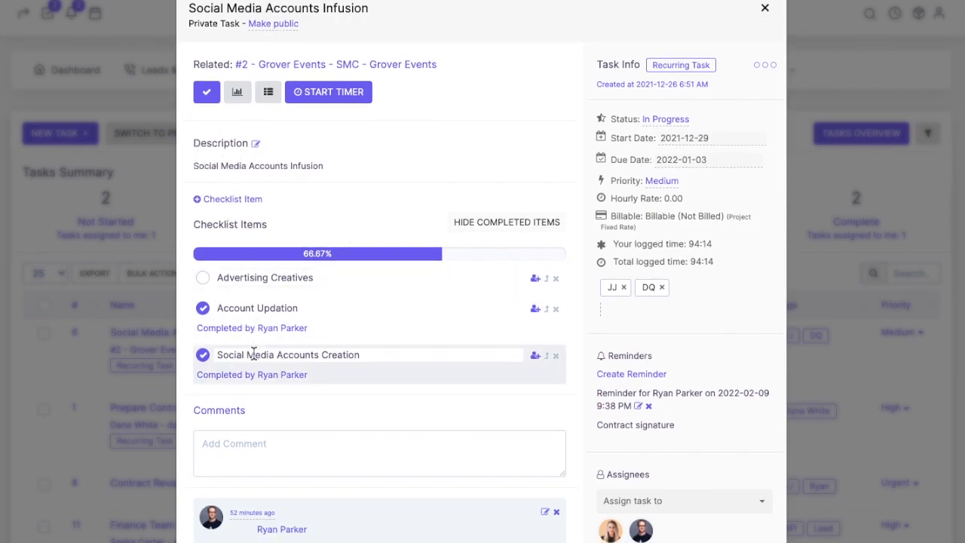
{"action": "scroll", "coordinate": [253, 355], "scroll_direction": "down", "scroll_amount": 1}
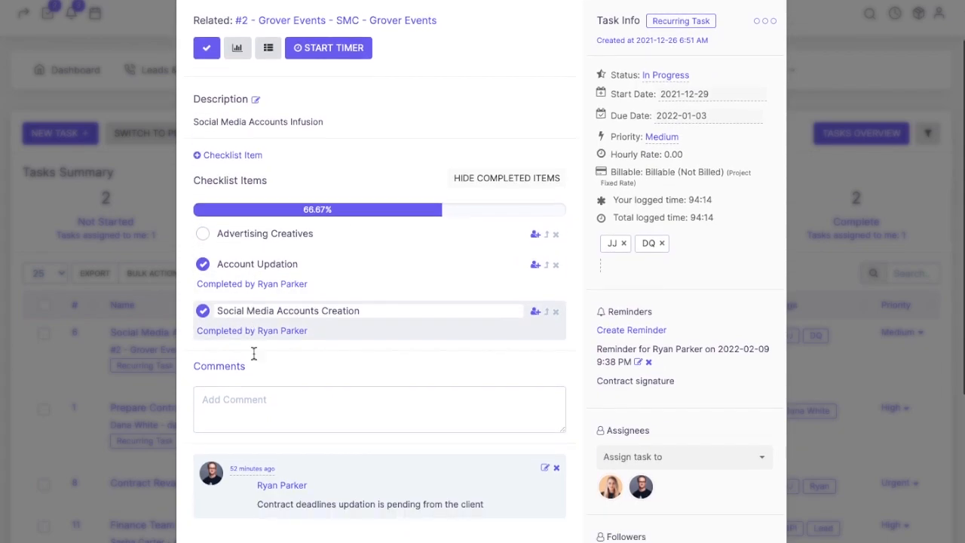
Toggle the Account Updation and Social Media Accounts Creation checklist items to incomplete and back to completed.
{"action": "left_click", "coordinate": [203, 266]}
{"action": "left_click", "coordinate": [203, 266]}
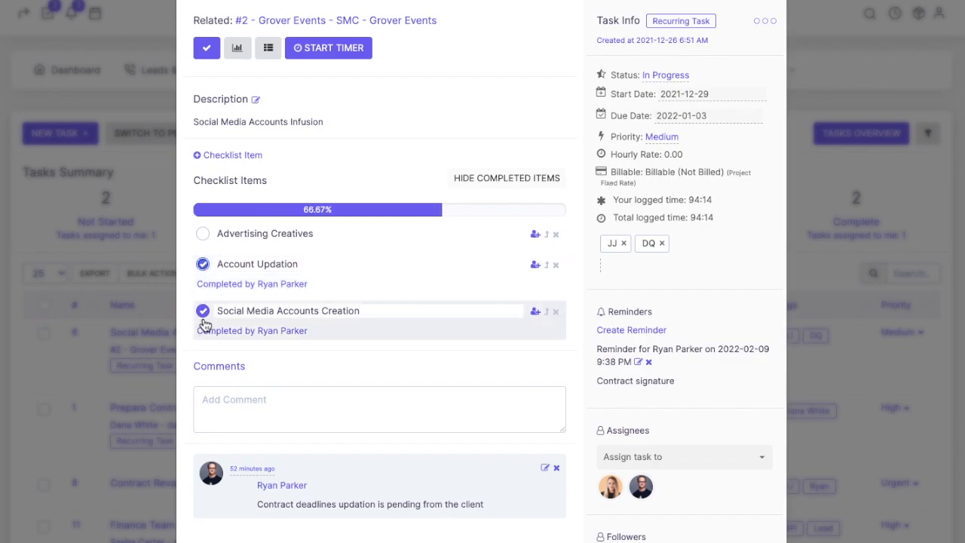
{"action": "left_click", "coordinate": [204, 315]}
{"action": "left_click", "coordinate": [204, 315]}
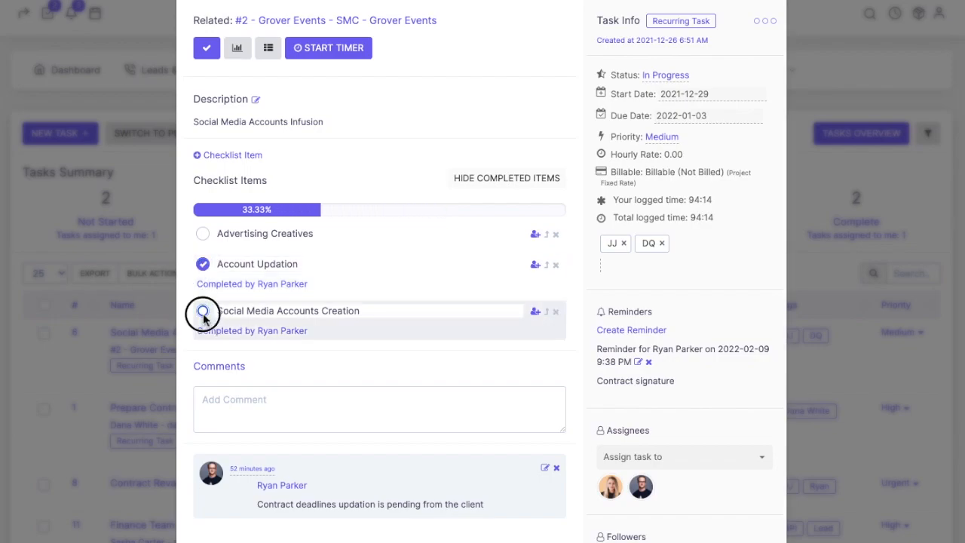
{"action": "scroll", "coordinate": [446, 95], "scroll_direction": "up", "scroll_amount": 2}
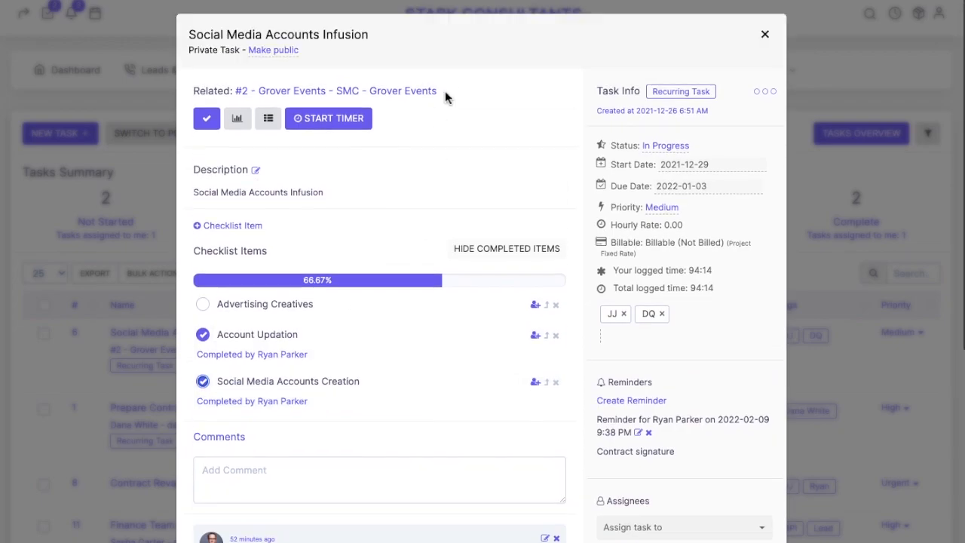
{"action": "left_click", "coordinate": [203, 335]}
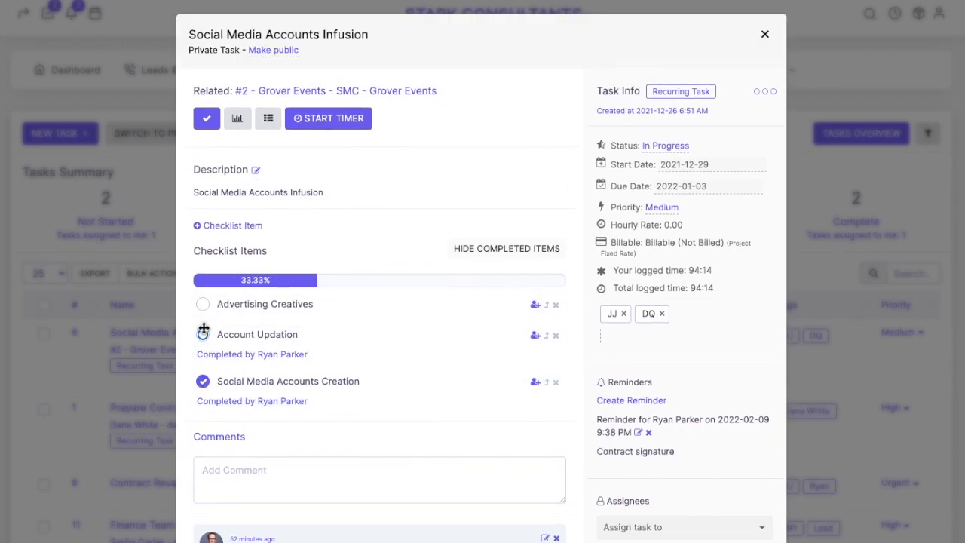
{"action": "left_click", "coordinate": [203, 335]}
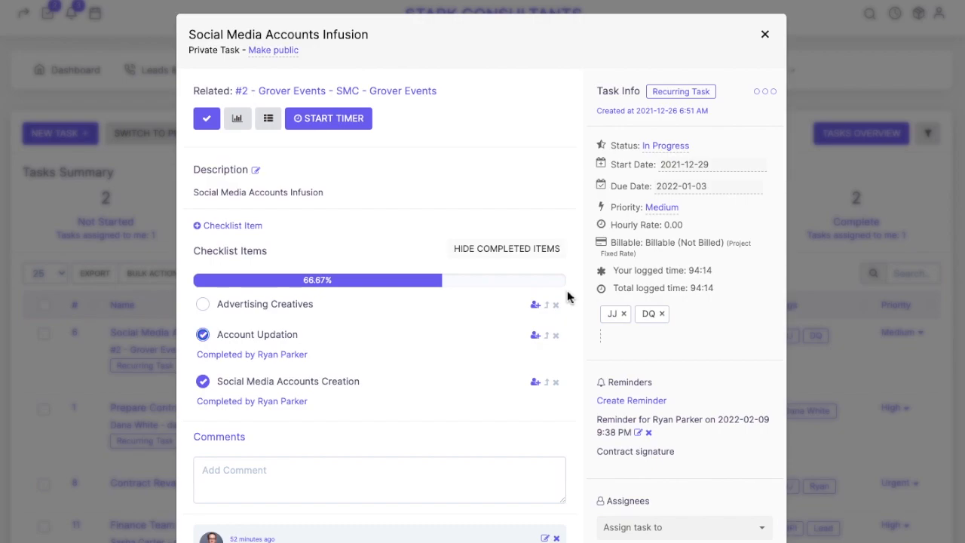
Start a blank checklist item in the task and look over the comments section.
{"action": "left_click", "coordinate": [235, 225]}
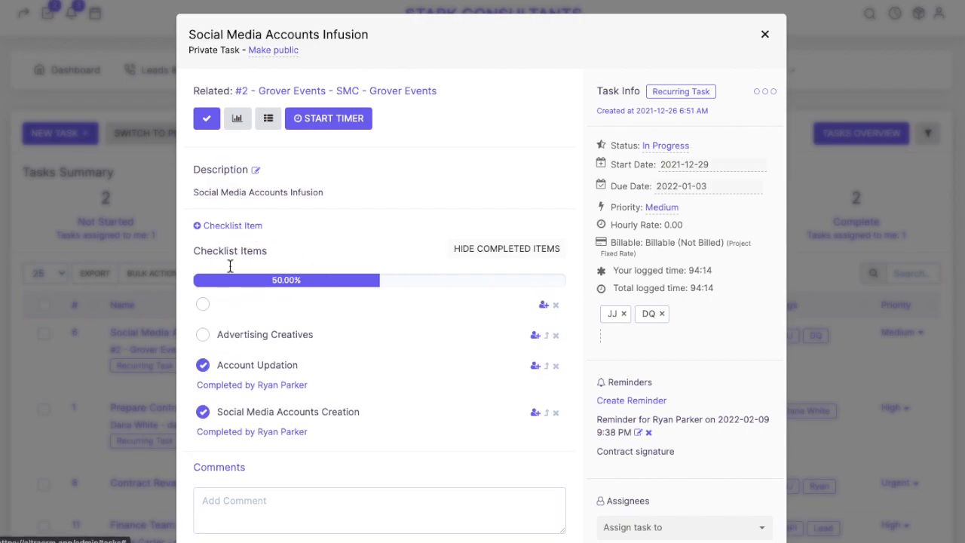
{"action": "scroll", "coordinate": [545, 379], "scroll_direction": "down", "scroll_amount": 3}
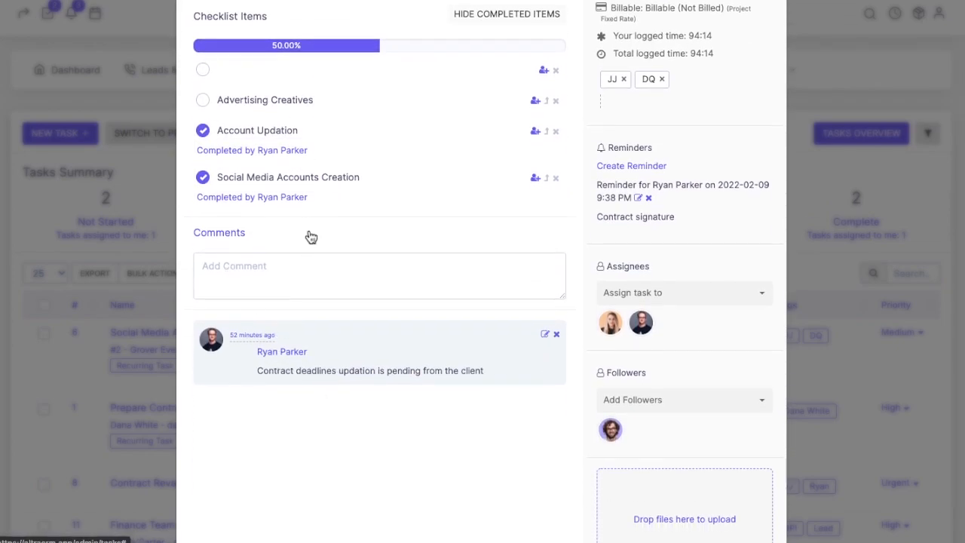
{"action": "scroll", "coordinate": [310, 237], "scroll_direction": "up", "scroll_amount": 1}
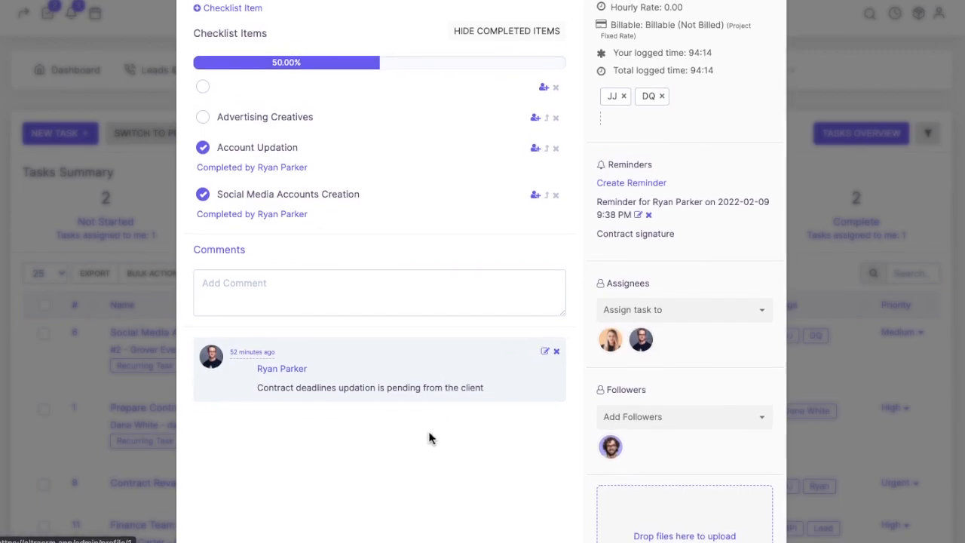
{"action": "scroll", "coordinate": [429, 438], "scroll_direction": "up", "scroll_amount": 1}
{"action": "scroll", "coordinate": [429, 435], "scroll_direction": "up", "scroll_amount": 3}
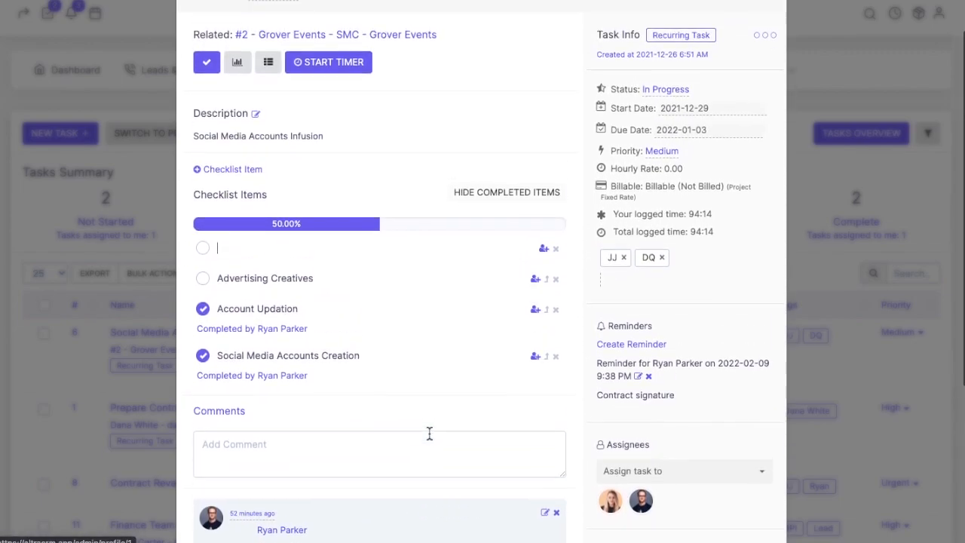
{"action": "scroll", "coordinate": [429, 433], "scroll_direction": "up", "scroll_amount": 2}
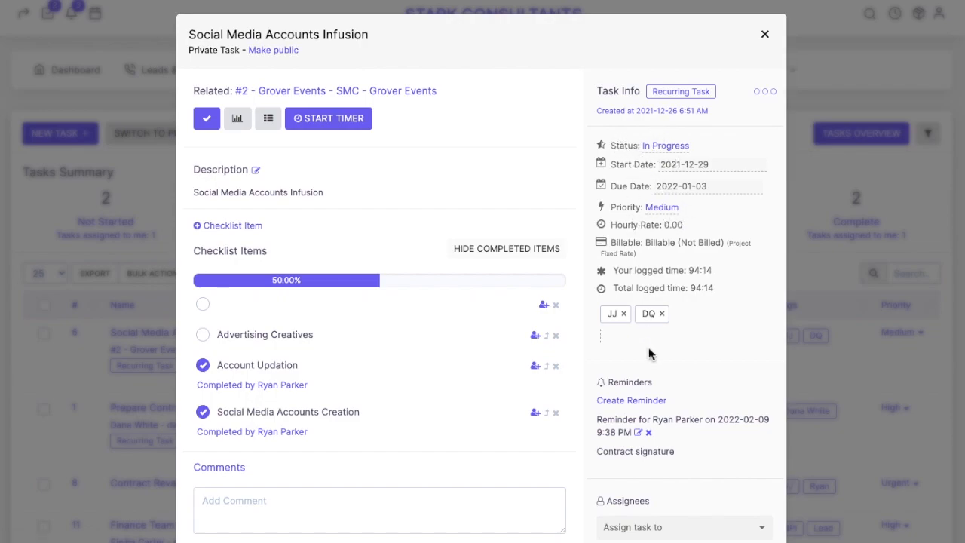
Review the task's reminders, followers and file upload area, and check which project members can be assigned.
{"action": "scroll", "coordinate": [648, 340], "scroll_direction": "down", "scroll_amount": 4}
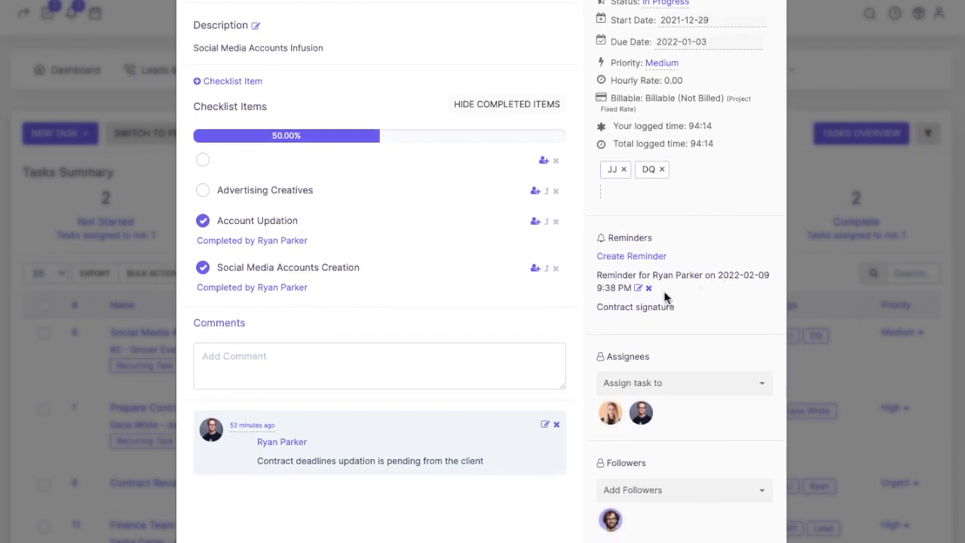
{"action": "scroll", "coordinate": [646, 360], "scroll_direction": "down", "scroll_amount": 4}
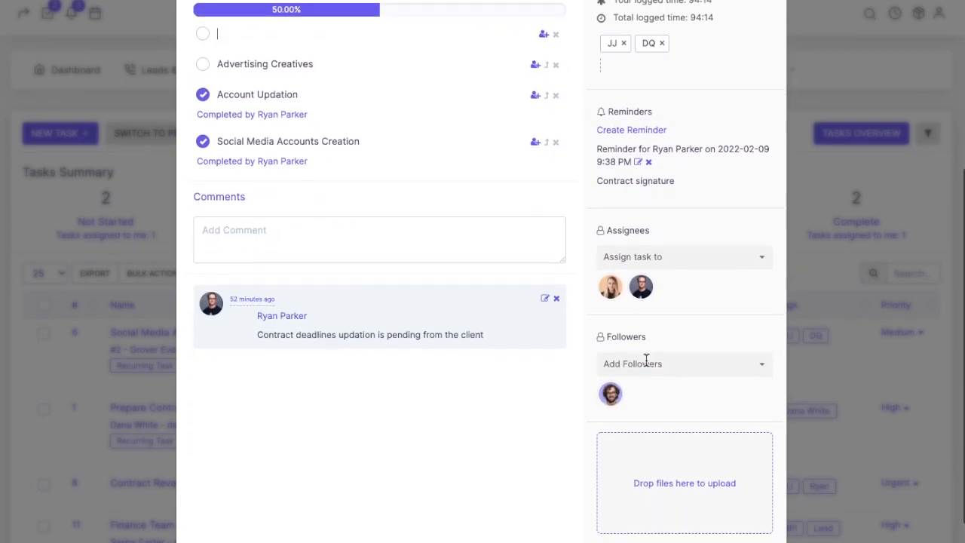
{"action": "left_click", "coordinate": [673, 223]}
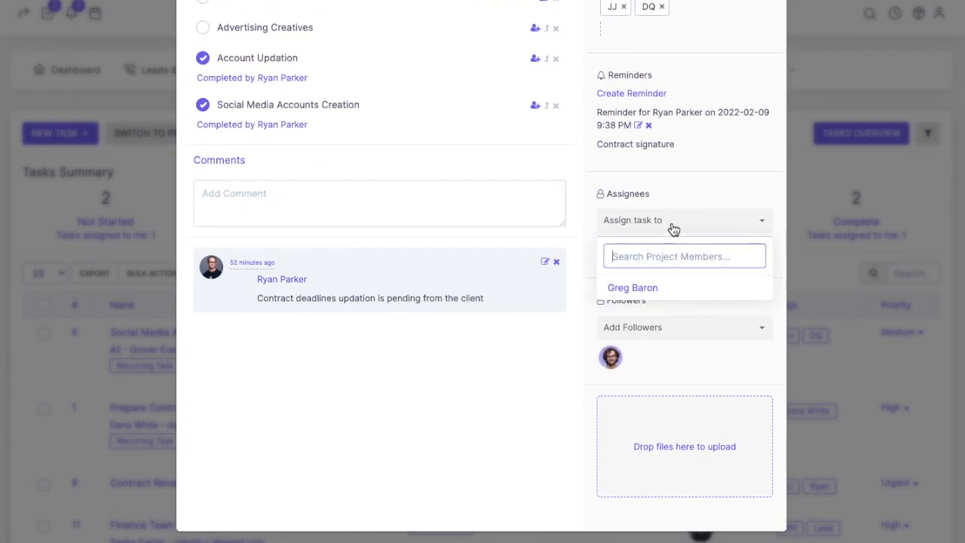
{"action": "scroll", "coordinate": [551, 362], "scroll_direction": "down", "scroll_amount": 1}
{"action": "left_click", "coordinate": [551, 362]}
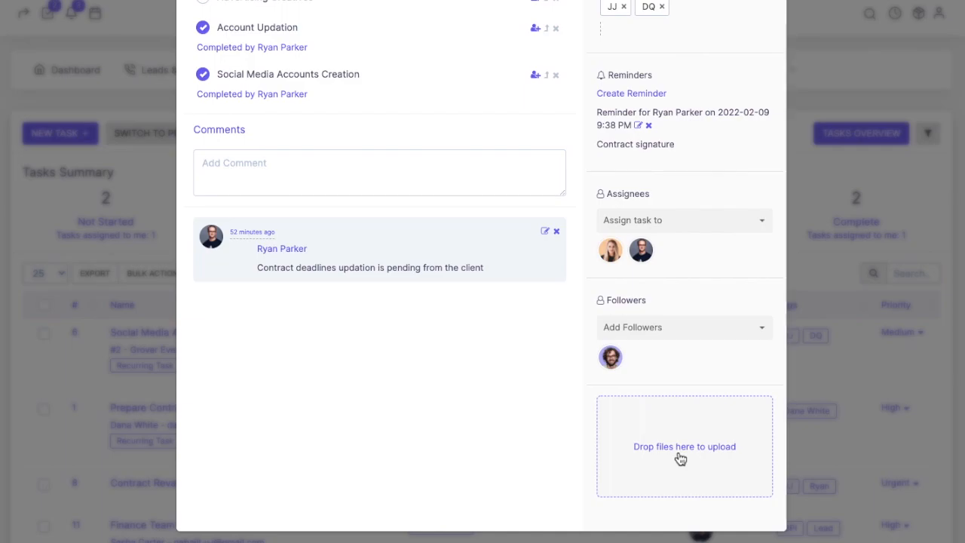
{"action": "scroll", "coordinate": [680, 458], "scroll_direction": "up", "scroll_amount": 5}
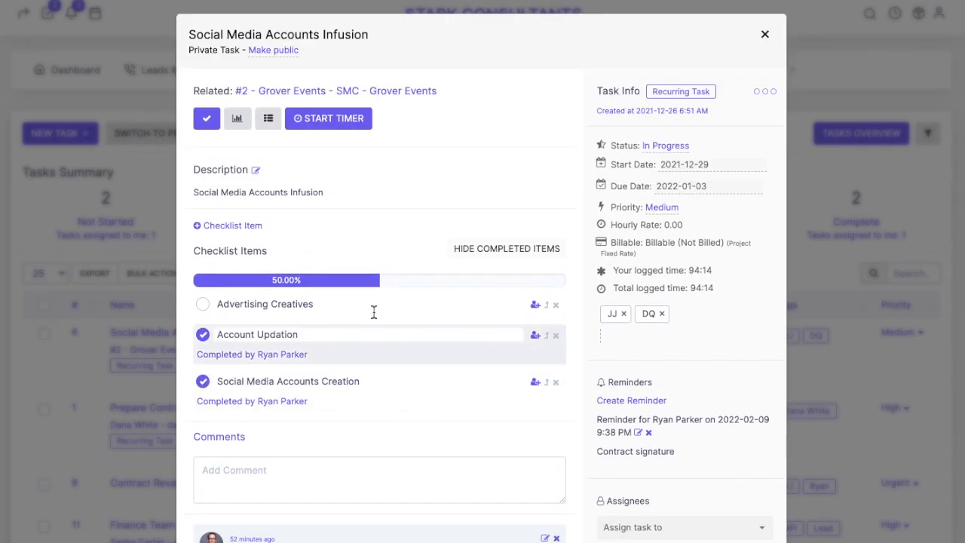
Mark the Social Media Accounts Infusion task as complete and unmark it again.
{"action": "left_click", "coordinate": [207, 120]}
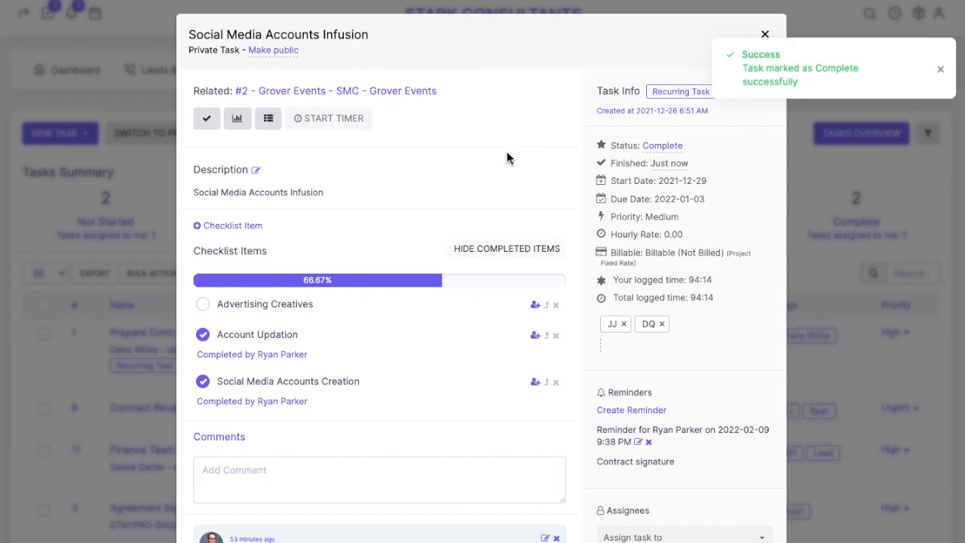
{"action": "left_click", "coordinate": [206, 118]}
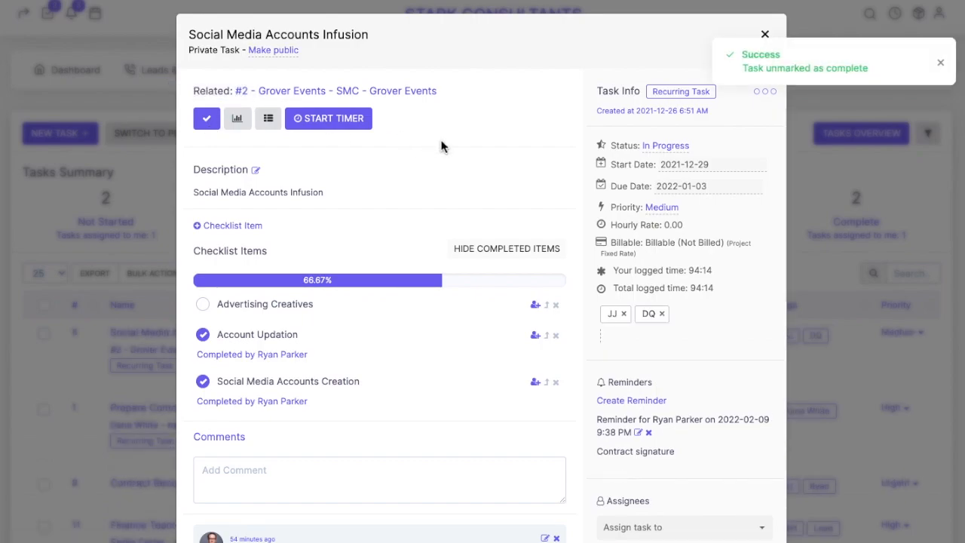
View the task's time statistics chart and close it.
{"action": "left_click", "coordinate": [240, 124]}
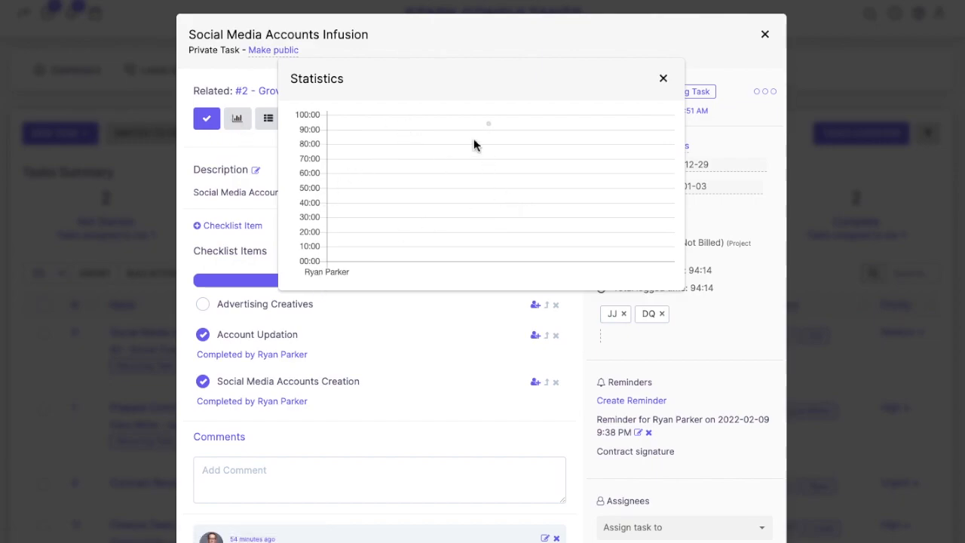
{"action": "mouse_move", "coordinate": [488, 127]}
{"action": "left_click", "coordinate": [665, 80]}
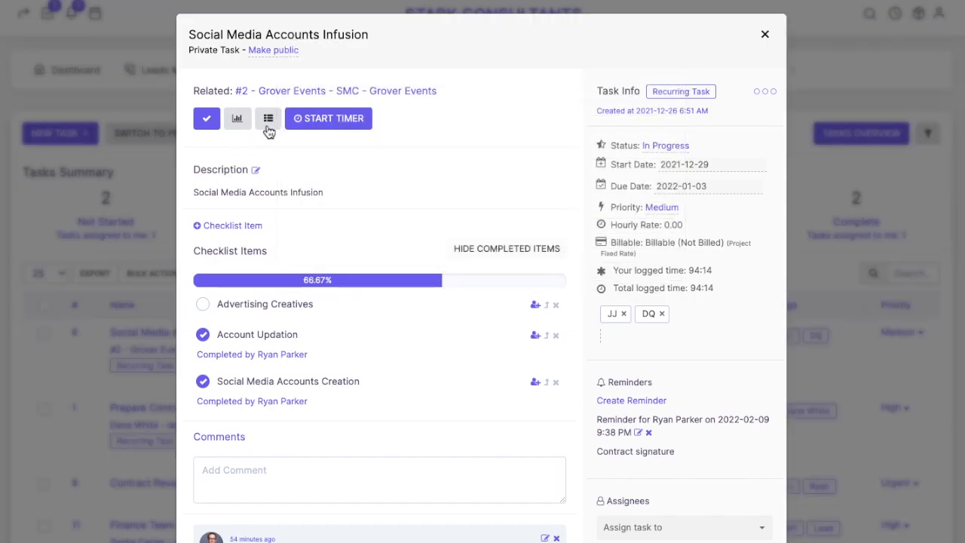
Show the task's timesheets, review the logged entries and the form for adding a timesheet, and hide them again.
{"action": "left_click", "coordinate": [268, 120]}
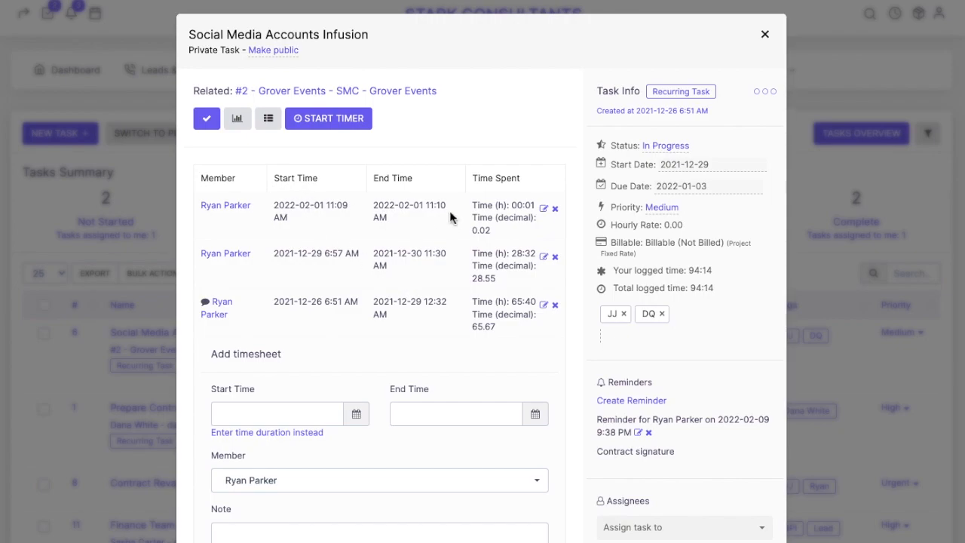
{"action": "scroll", "coordinate": [416, 334], "scroll_direction": "down", "scroll_amount": 1}
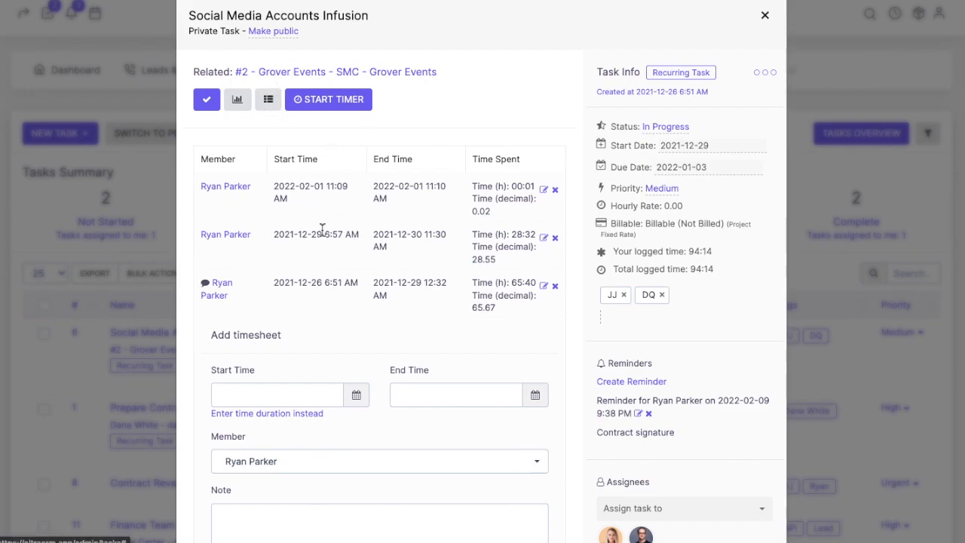
{"action": "scroll", "coordinate": [322, 231], "scroll_direction": "down", "scroll_amount": 2}
{"action": "scroll", "coordinate": [322, 231], "scroll_direction": "up", "scroll_amount": 2}
{"action": "left_click", "coordinate": [270, 118]}
{"action": "right_click", "coordinate": [271, 119]}
{"action": "left_click", "coordinate": [268, 120]}
{"action": "left_click", "coordinate": [267, 121]}
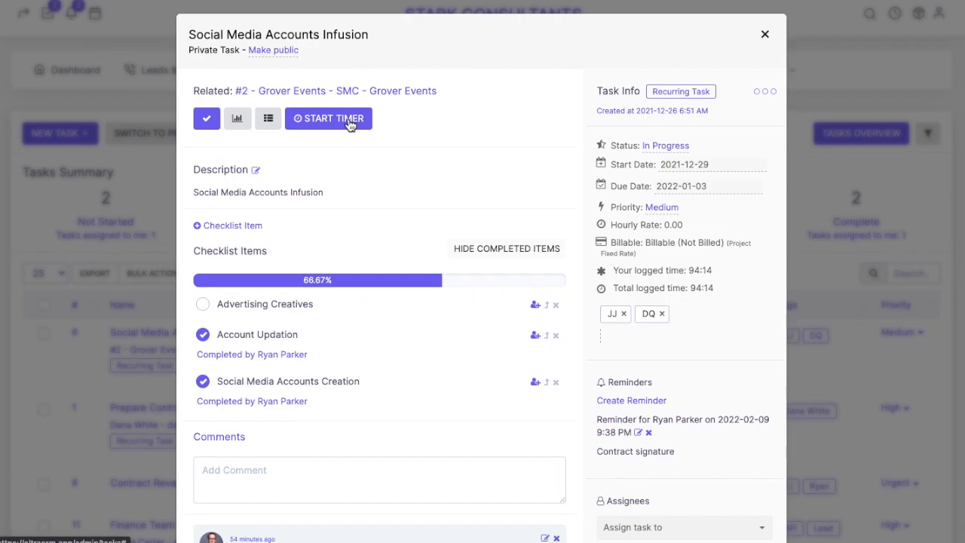
Start the timer on the Social Media Accounts Infusion task and close the task details.
{"action": "left_click", "coordinate": [349, 121]}
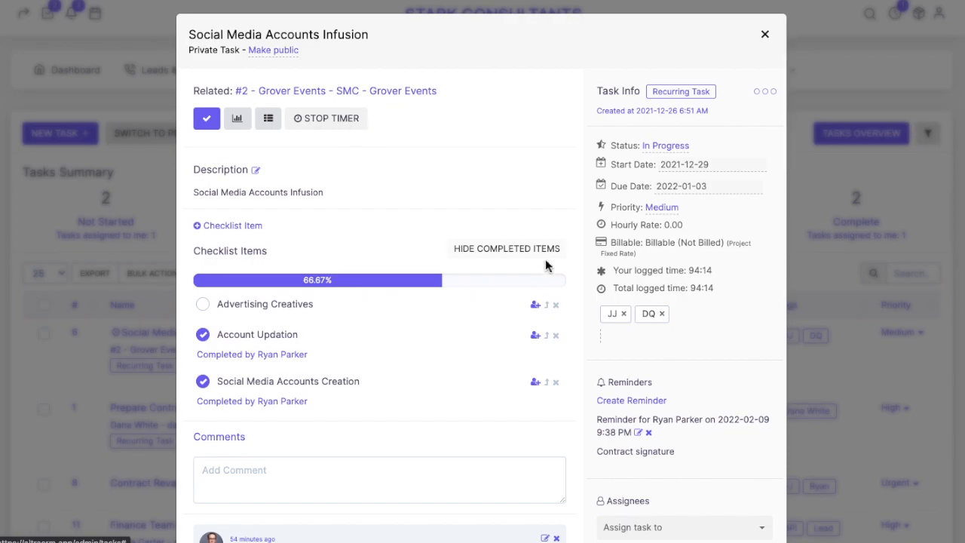
{"action": "scroll", "coordinate": [549, 276], "scroll_direction": "down", "scroll_amount": 4}
{"action": "scroll", "coordinate": [549, 277], "scroll_direction": "up", "scroll_amount": 4}
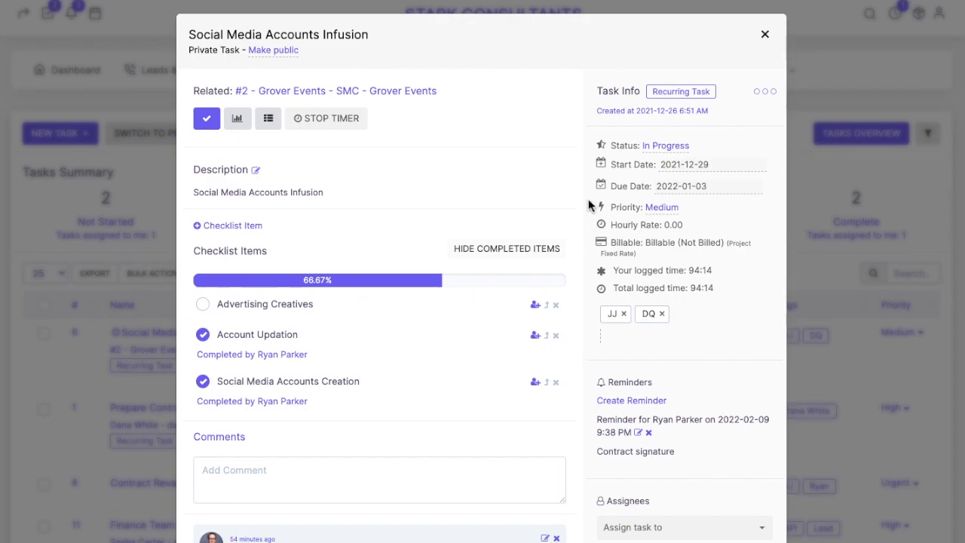
{"action": "left_click", "coordinate": [764, 35]}
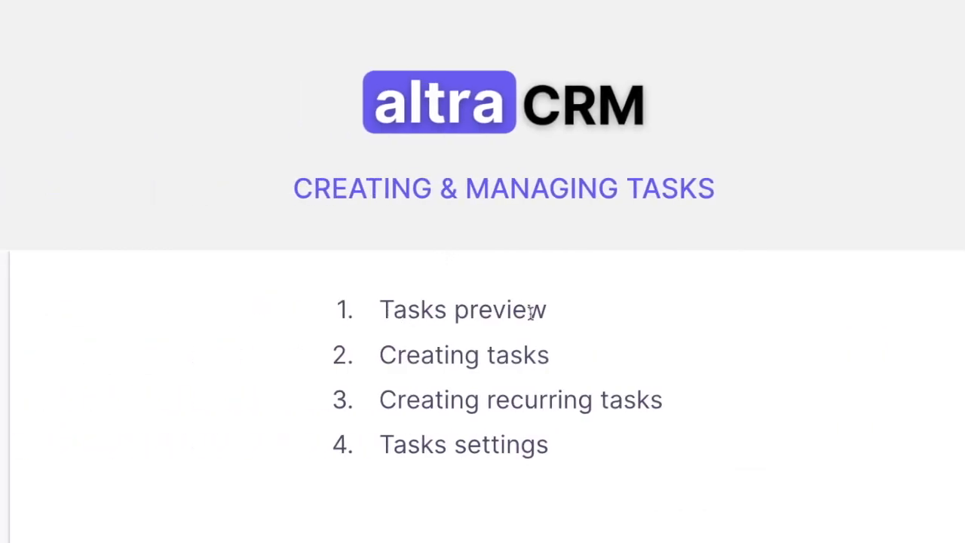
Mark "Tasks preview" with a ✅ in the tutorial outline and switch back to the CRM's task list.
{"action": "type", "text": "✅"}
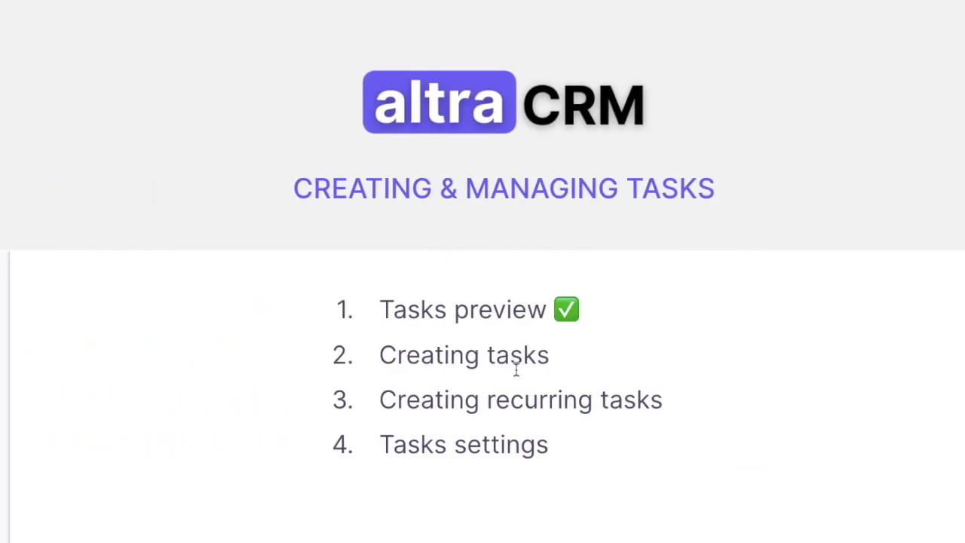
{"action": "key", "text": "ctrl+Right"}
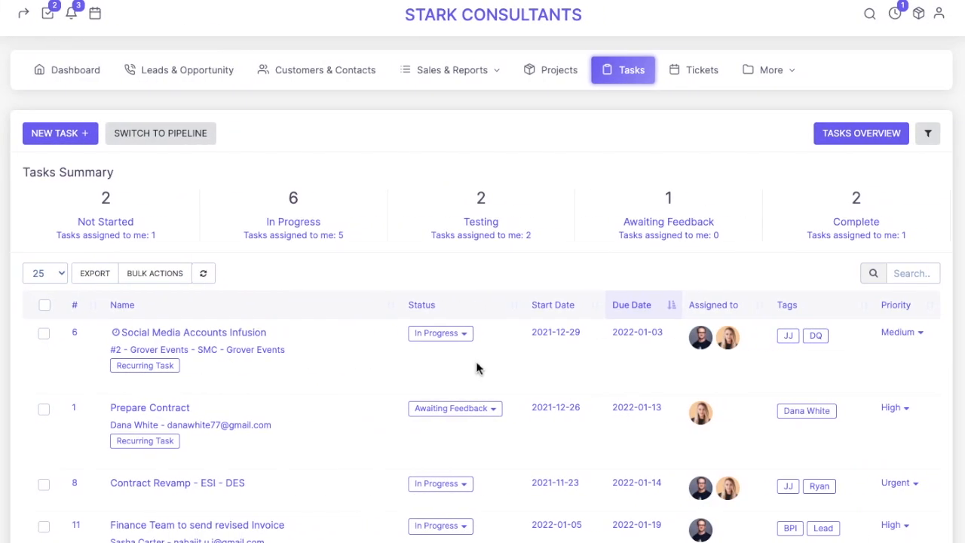
Start a new task with the subject "Agreement Signing for DQ Investments".
{"action": "left_click", "coordinate": [65, 134]}
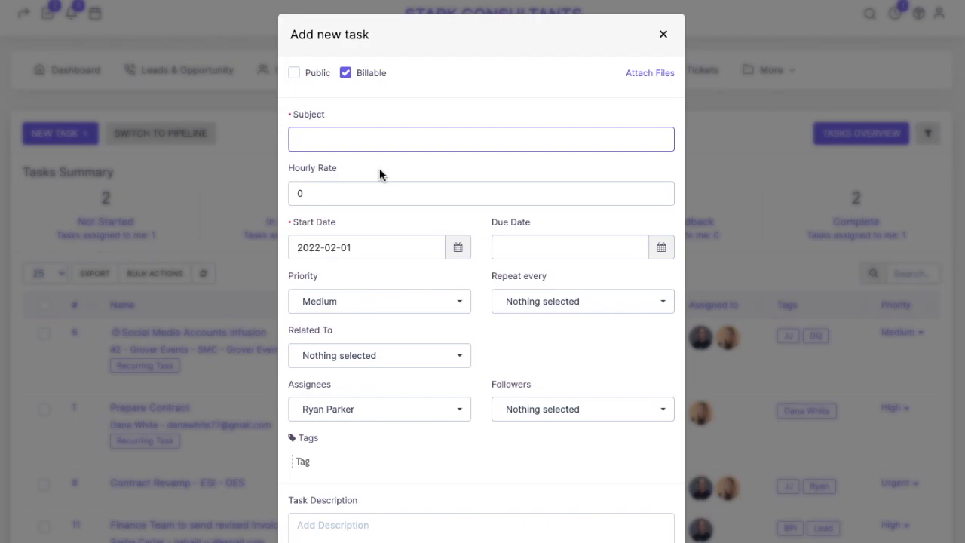
{"action": "type", "text": "Agreement Signing for DQ"}
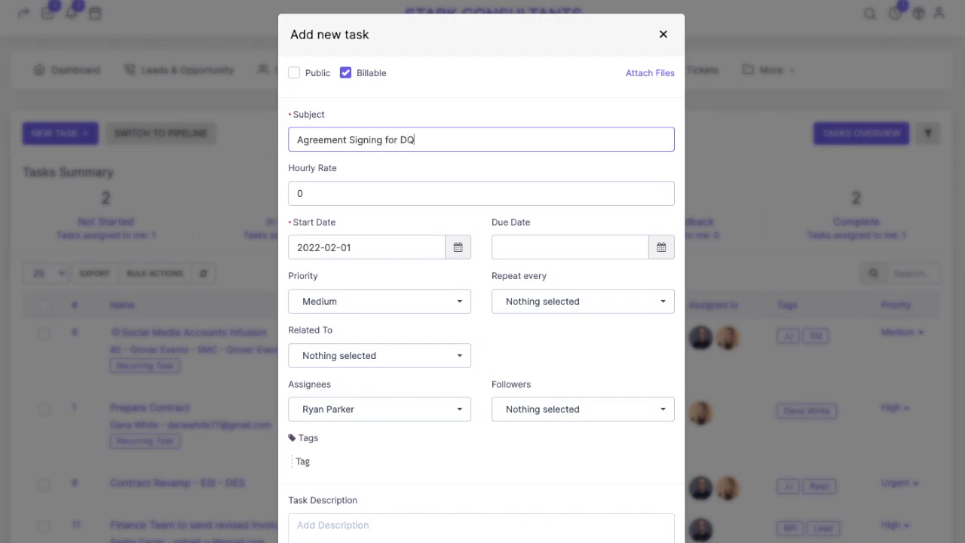
{"action": "type", "text": "tments"}
Make the new task non-billable and show its file attachment field.
{"action": "left_click", "coordinate": [345, 73]}
{"action": "double_click", "coordinate": [346, 73]}
{"action": "left_click", "coordinate": [640, 75]}
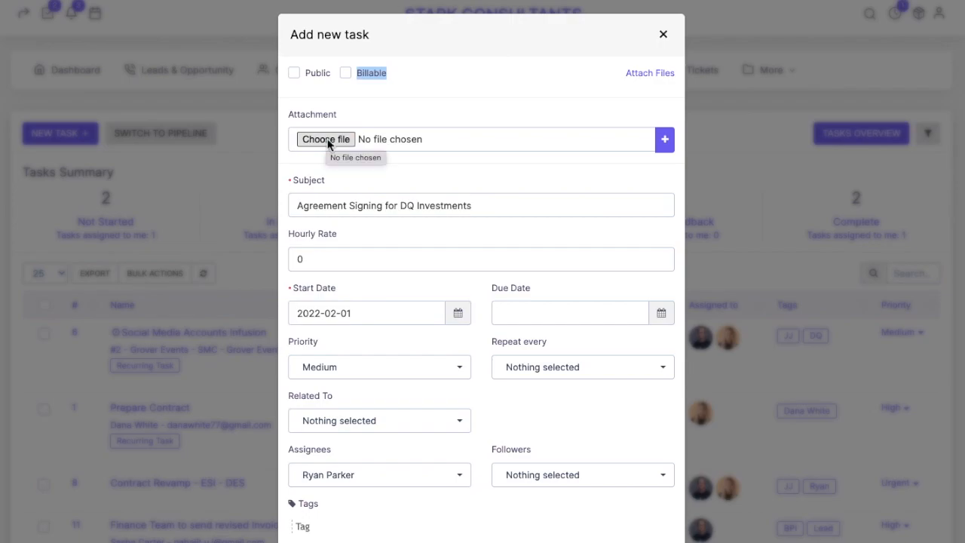
Set the task's hourly rate to 10 and its due date to 2022-02-08, keeping the start date.
{"action": "scroll", "coordinate": [399, 267], "scroll_direction": "down", "scroll_amount": 1}
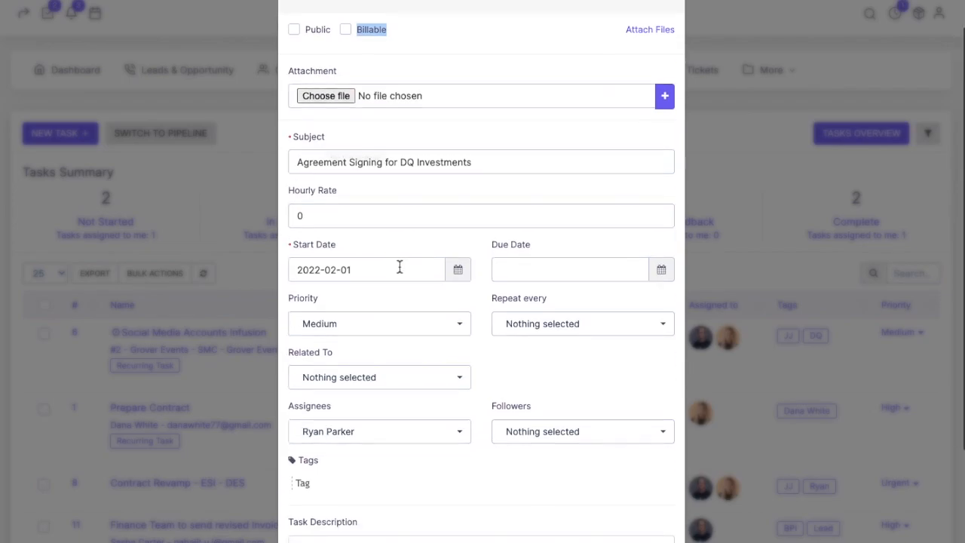
{"action": "left_click", "coordinate": [325, 216]}
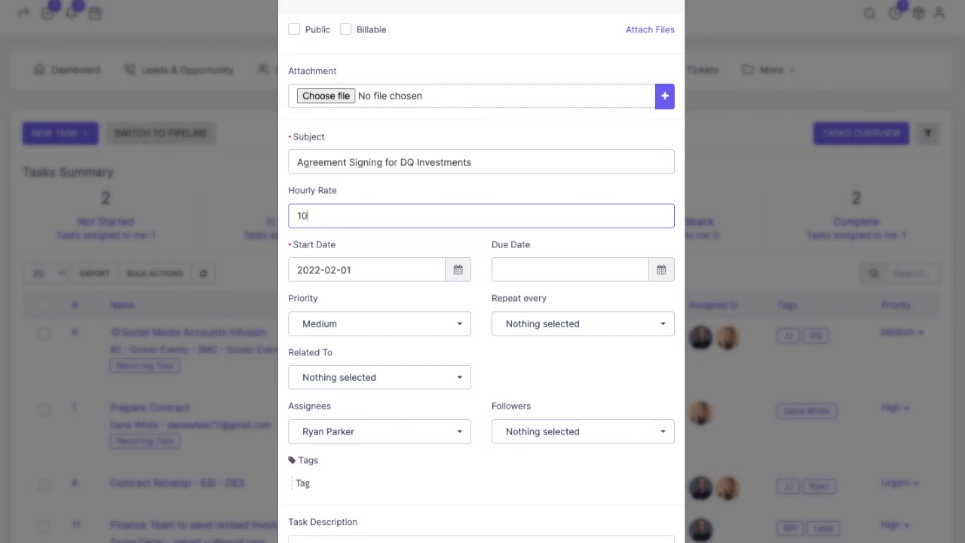
{"action": "scroll", "coordinate": [392, 269], "scroll_direction": "down", "scroll_amount": 1}
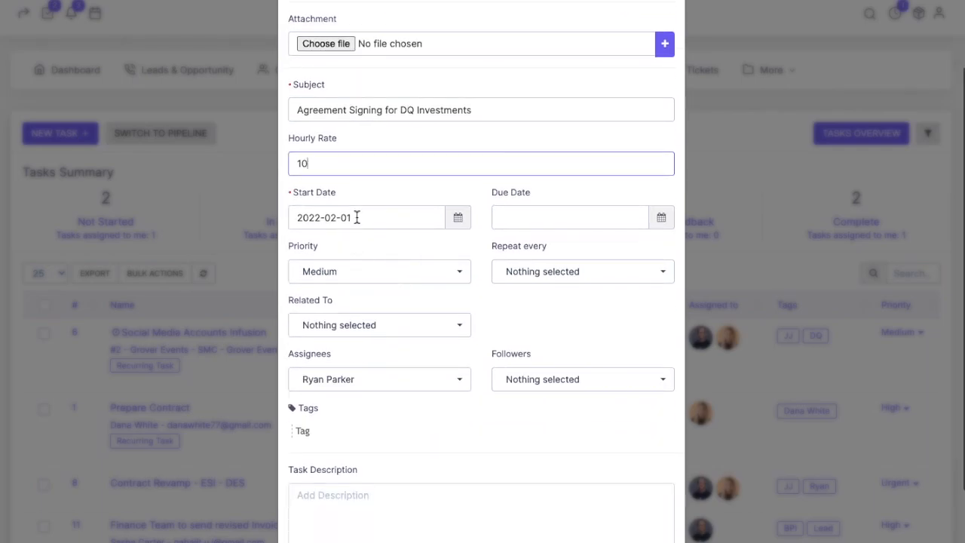
{"action": "left_click", "coordinate": [356, 217]}
{"action": "left_click", "coordinate": [407, 188]}
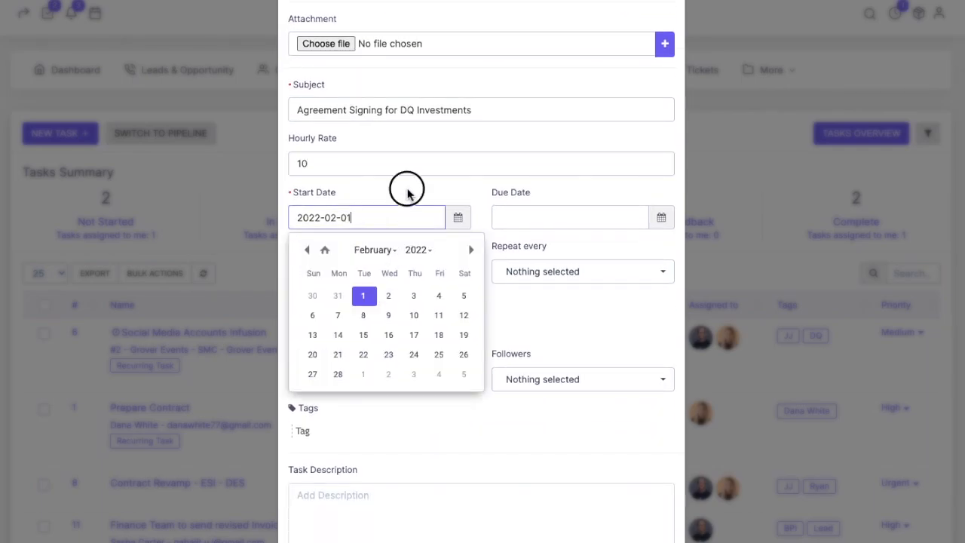
{"action": "left_click", "coordinate": [552, 220]}
{"action": "left_click", "coordinate": [559, 316]}
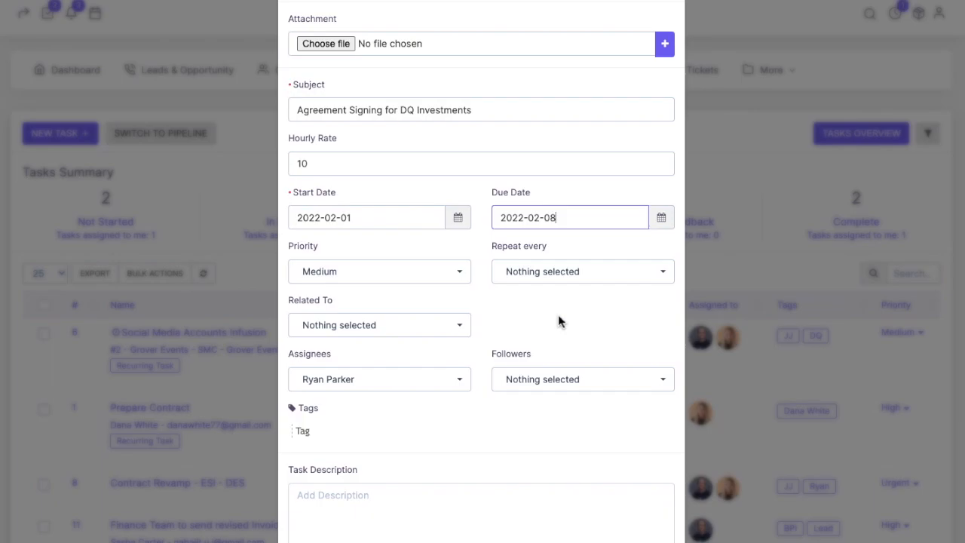
Set the task's priority to High and have it repeat every Week.
{"action": "left_click", "coordinate": [401, 280]}
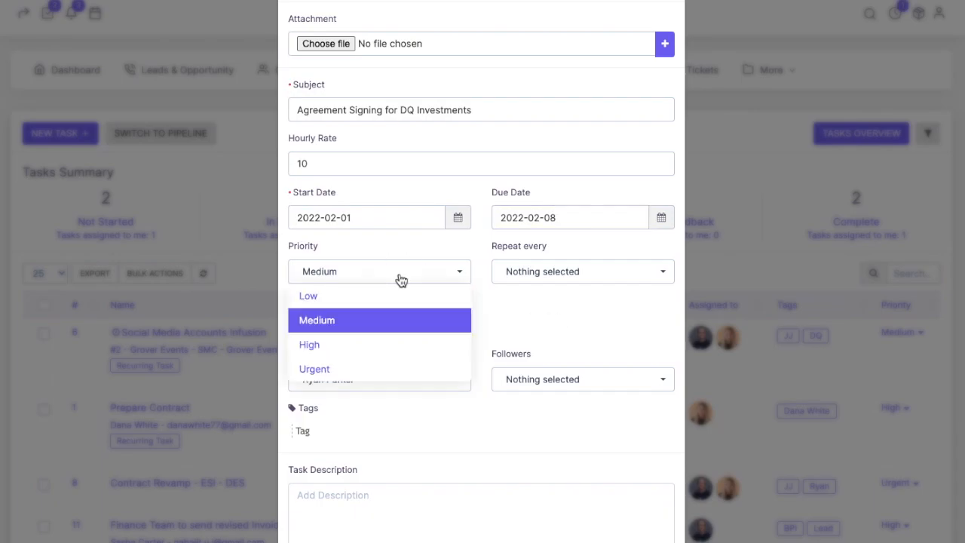
{"action": "left_click", "coordinate": [330, 350]}
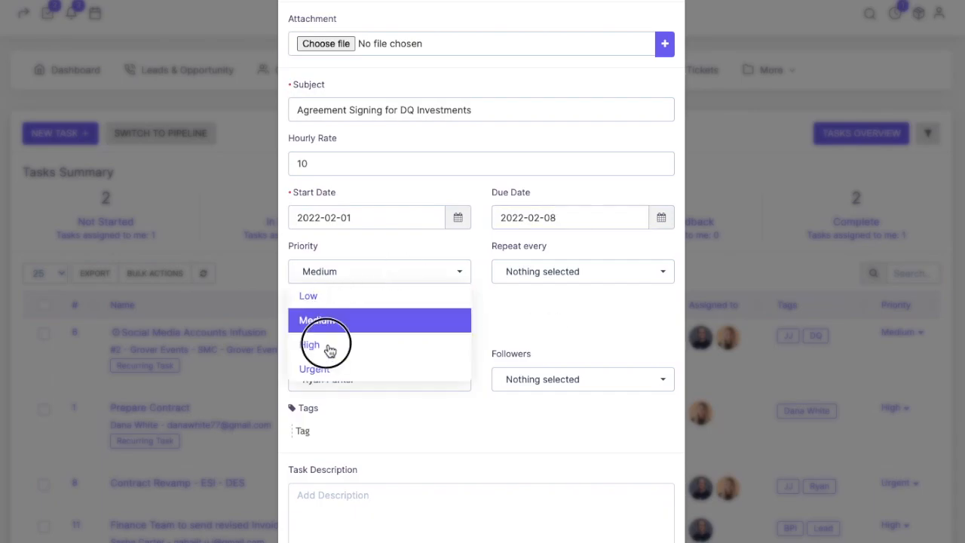
{"action": "left_click", "coordinate": [542, 282]}
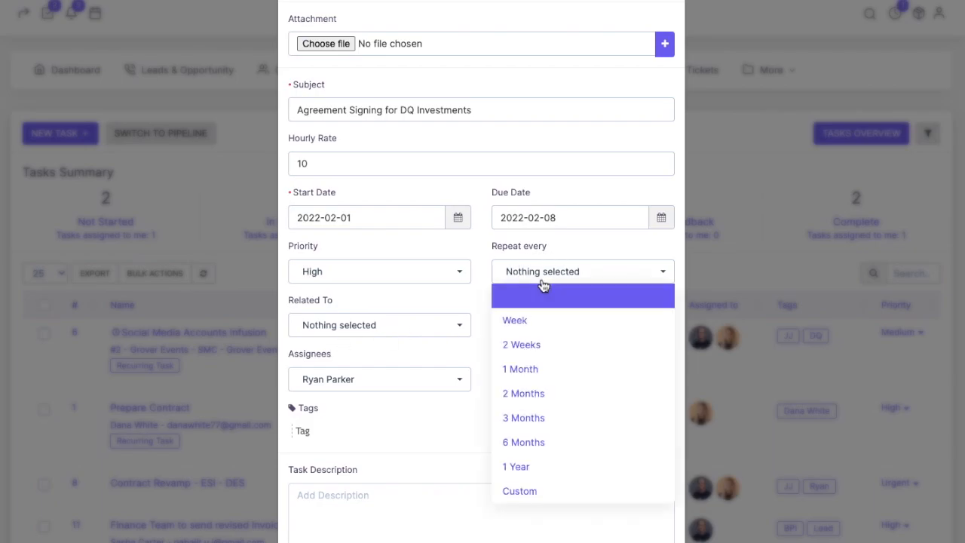
{"action": "left_click", "coordinate": [520, 321]}
{"action": "left_click", "coordinate": [551, 285]}
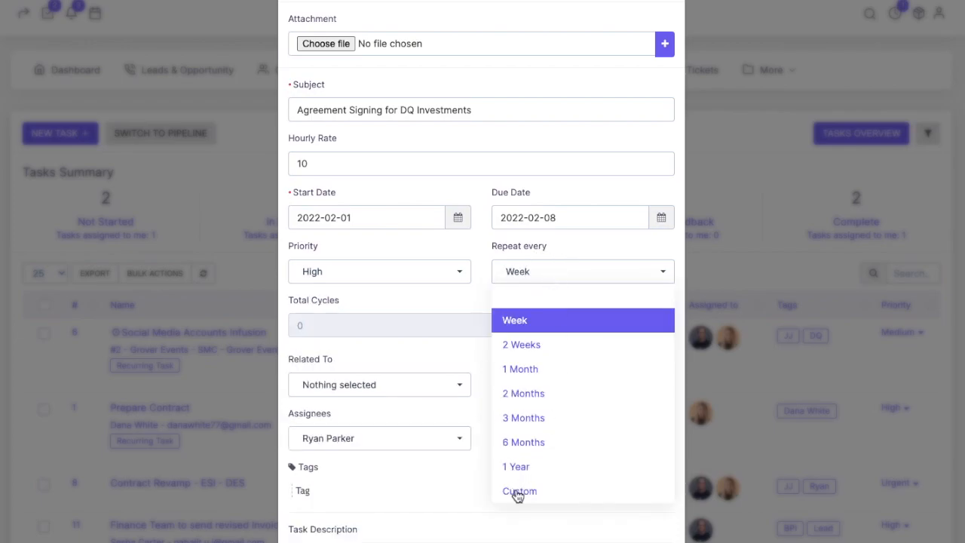
{"action": "left_click", "coordinate": [482, 301]}
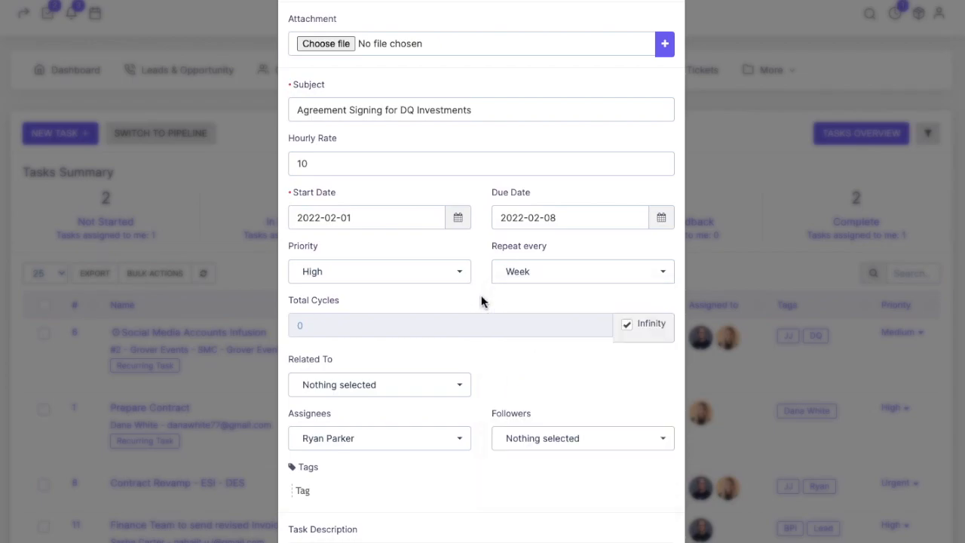
Review the record types the task can relate to, choose Proposal and search the proposals for "a".
{"action": "scroll", "coordinate": [482, 301], "scroll_direction": "down", "scroll_amount": 1}
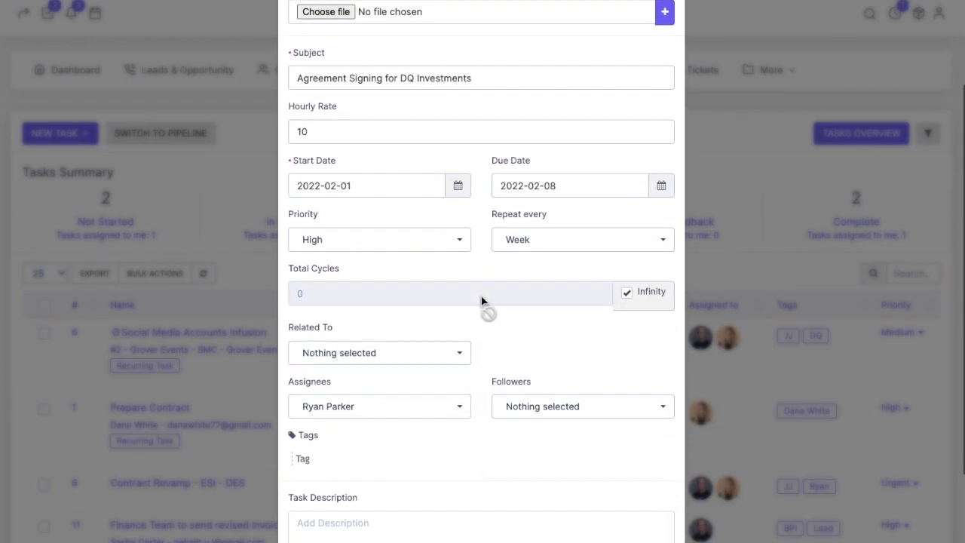
{"action": "left_click", "coordinate": [332, 361]}
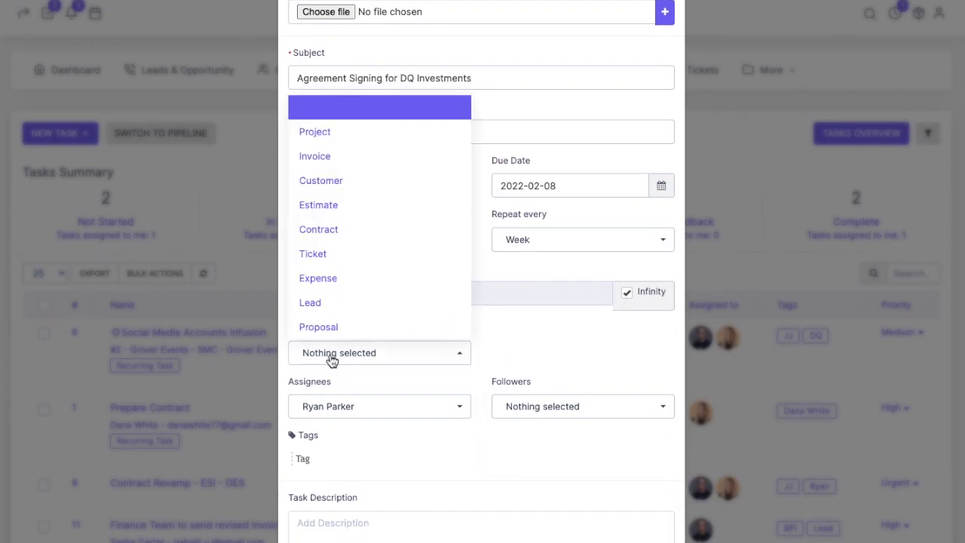
{"action": "left_click", "coordinate": [437, 364]}
{"action": "left_click", "coordinate": [437, 365]}
{"action": "left_click", "coordinate": [350, 327]}
{"action": "left_click", "coordinate": [593, 362]}
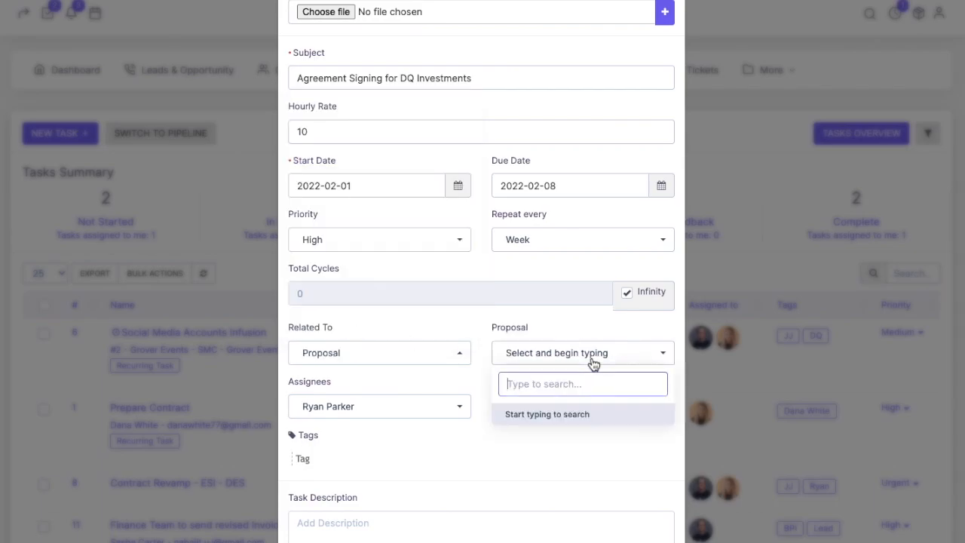
{"action": "type", "text": "a"}
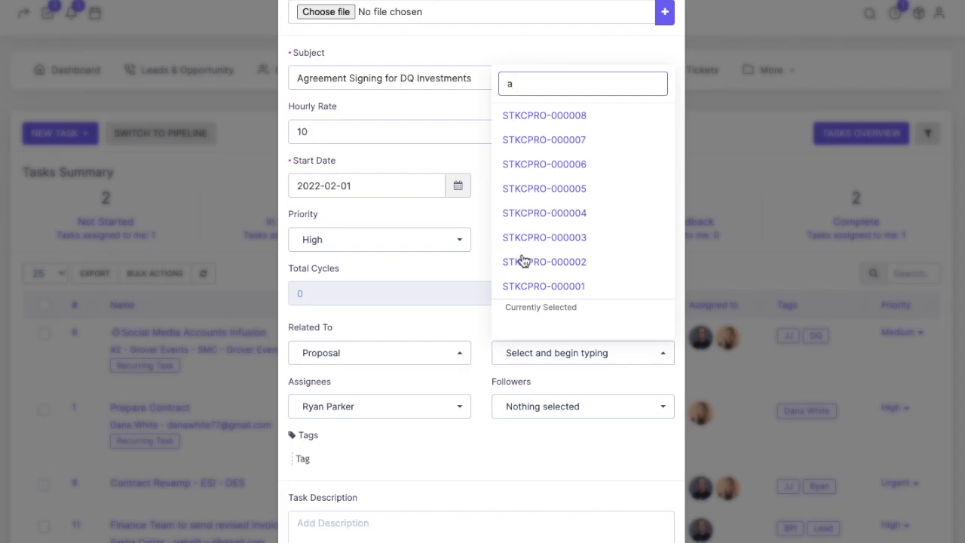
{"action": "scroll", "coordinate": [581, 261], "scroll_direction": "down", "scroll_amount": 1}
{"action": "scroll", "coordinate": [524, 260], "scroll_direction": "up", "scroll_amount": 1}
{"action": "scroll", "coordinate": [524, 260], "scroll_direction": "up", "scroll_amount": 1}
{"action": "left_click", "coordinate": [478, 338]}
Relate the task to a Project, search for "dq" and select project #4 - DQ Investments - BPI.
{"action": "left_click", "coordinate": [431, 371]}
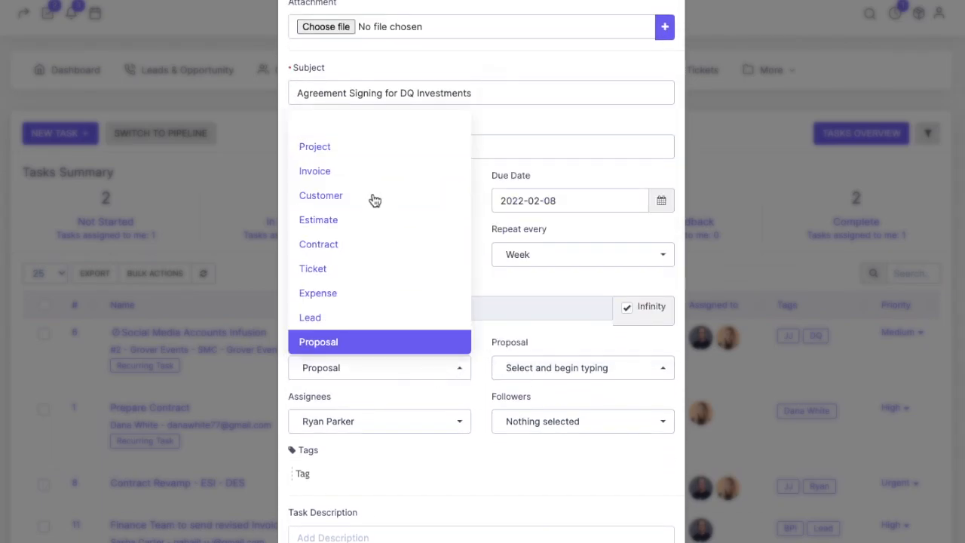
{"action": "left_click", "coordinate": [371, 151]}
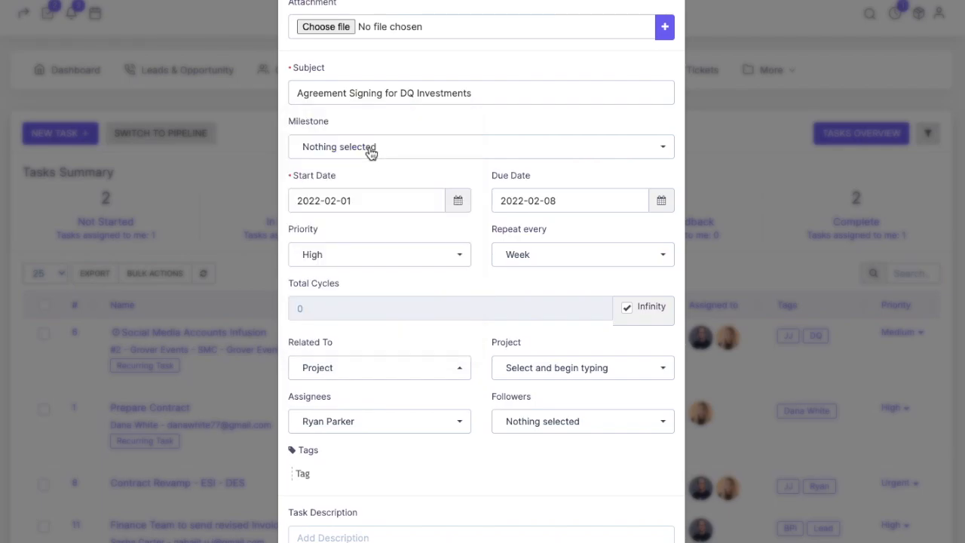
{"action": "left_click", "coordinate": [562, 368]}
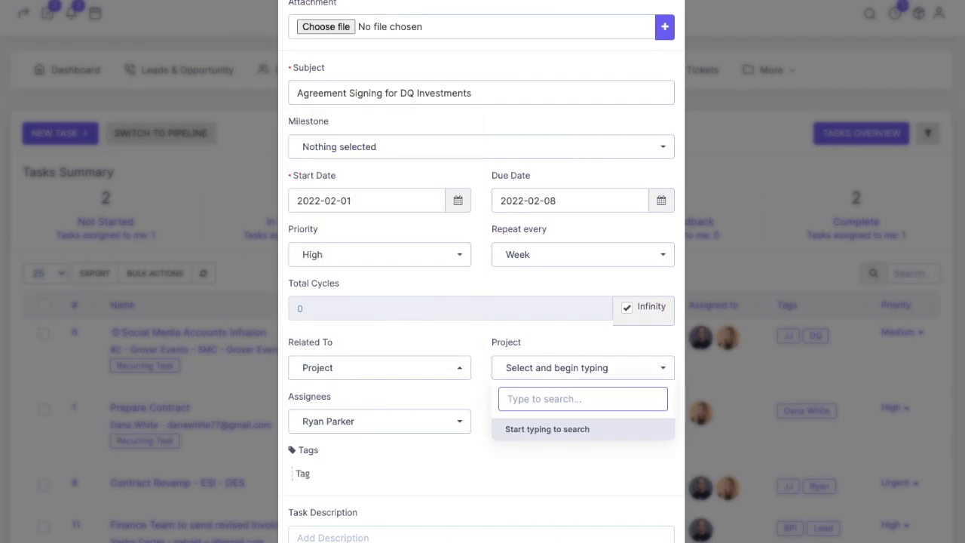
{"action": "type", "text": "a"}
{"action": "key", "text": "BackSpace"}
{"action": "type", "text": "dq"}
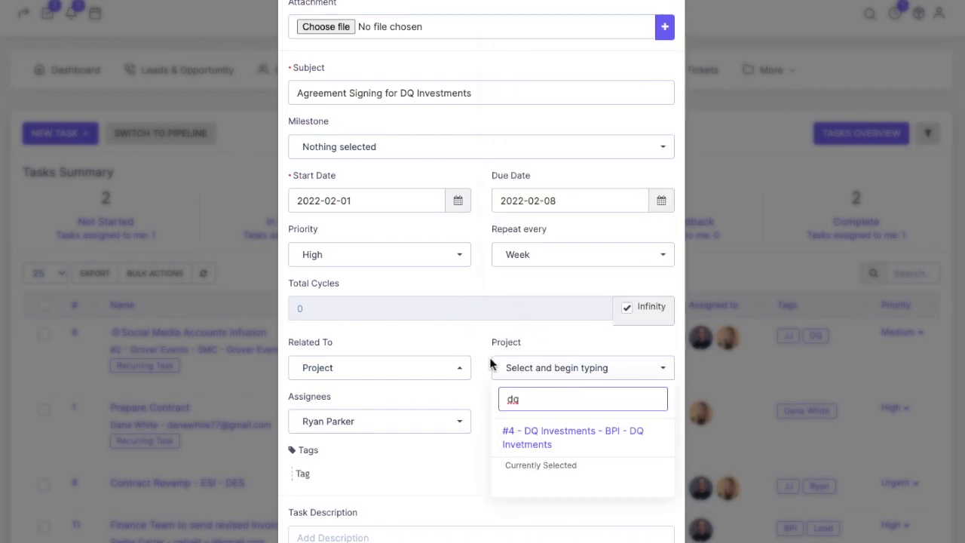
{"action": "scroll", "coordinate": [434, 284], "scroll_direction": "up", "scroll_amount": 1}
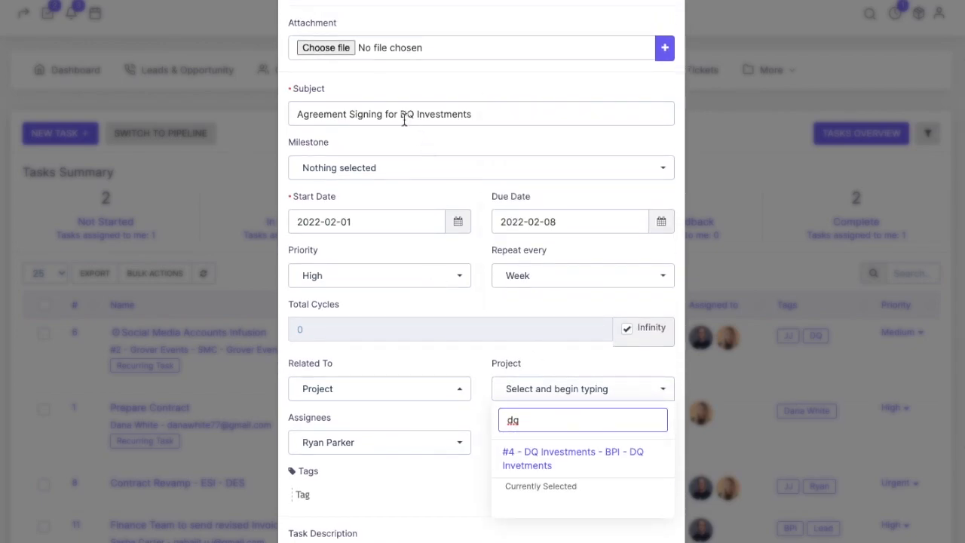
{"action": "left_click", "coordinate": [545, 460]}
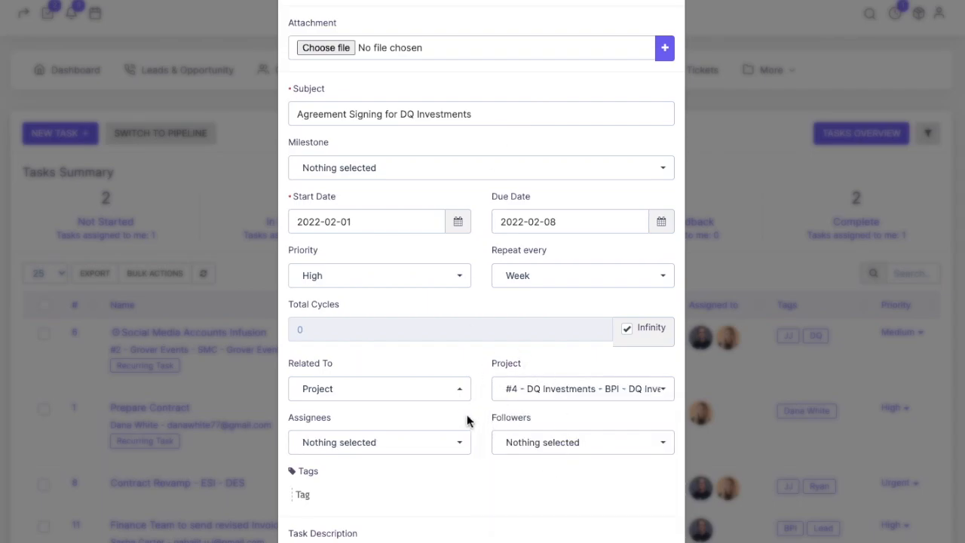
Assign the task to the first team member offered as an assignee.
{"action": "scroll", "coordinate": [467, 415], "scroll_direction": "up", "scroll_amount": 3}
{"action": "scroll", "coordinate": [466, 415], "scroll_direction": "down", "scroll_amount": 4}
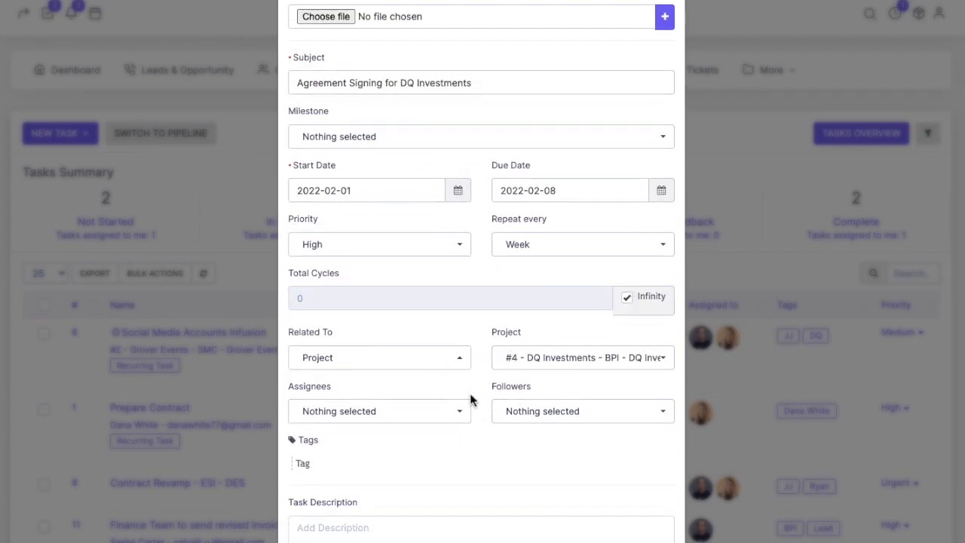
{"action": "left_click", "coordinate": [468, 414]}
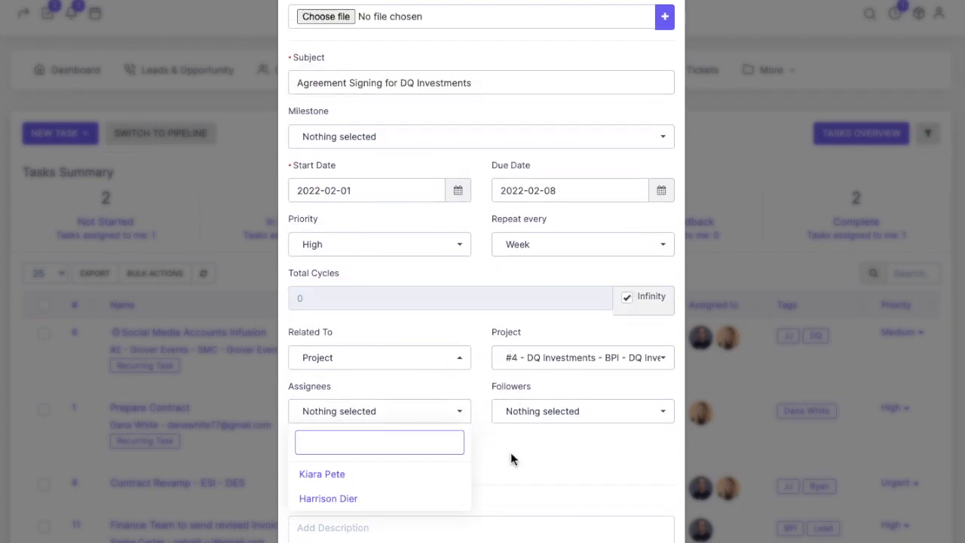
{"action": "scroll", "coordinate": [510, 452], "scroll_direction": "down", "scroll_amount": 2}
{"action": "left_click", "coordinate": [358, 394]}
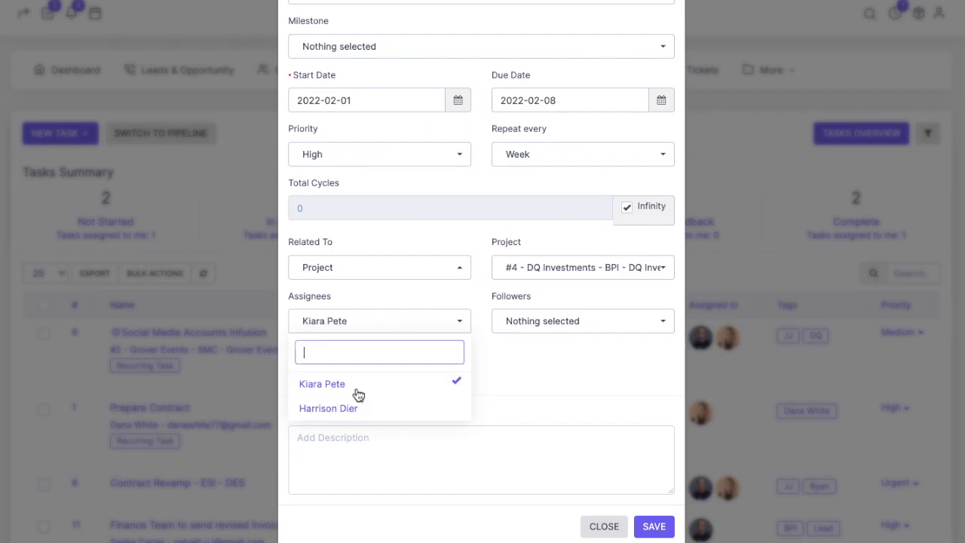
{"action": "left_click", "coordinate": [448, 407]}
{"action": "left_click", "coordinate": [447, 408]}
{"action": "left_click", "coordinate": [487, 364]}
Add the first and third listed staff members as followers of the task.
{"action": "left_click", "coordinate": [560, 323]}
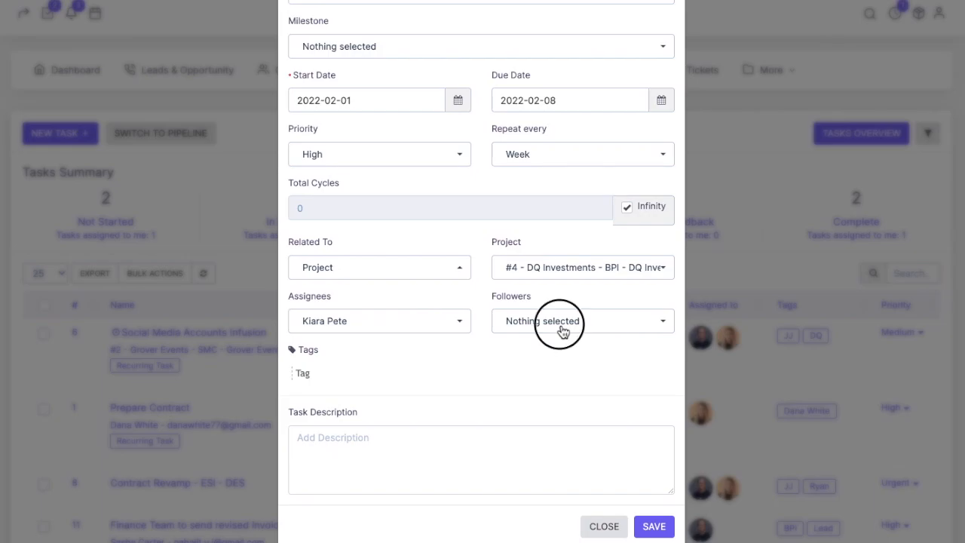
{"action": "scroll", "coordinate": [490, 379], "scroll_direction": "down", "scroll_amount": 1}
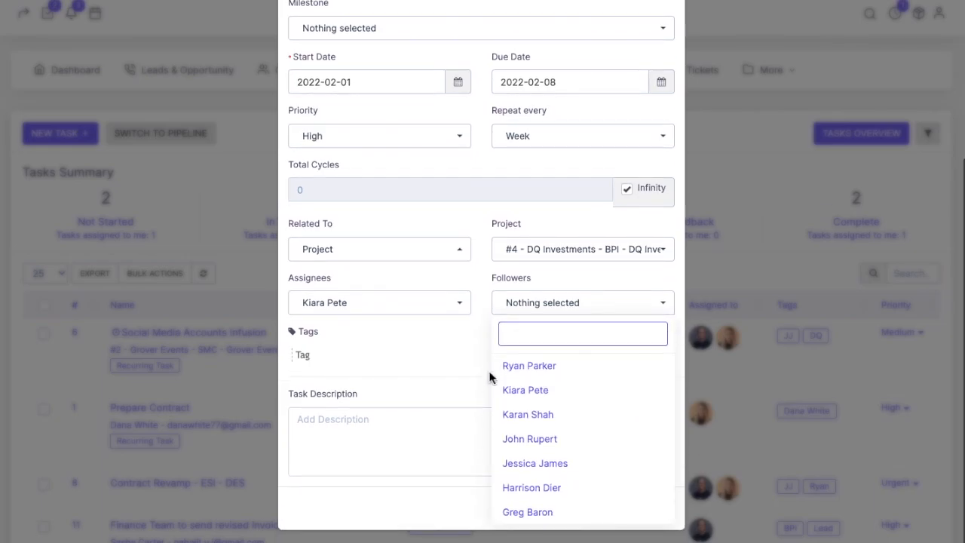
{"action": "left_click", "coordinate": [528, 368]}
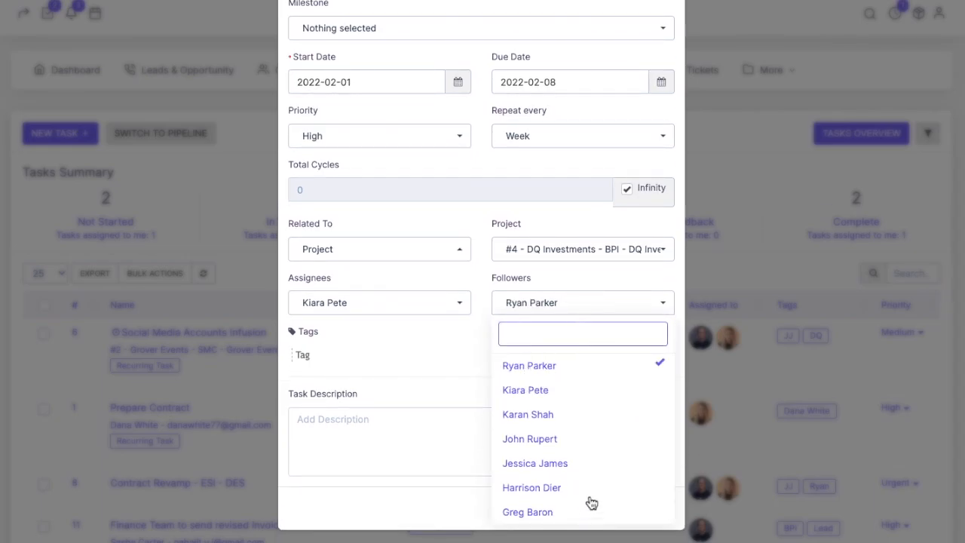
{"action": "left_click", "coordinate": [578, 418]}
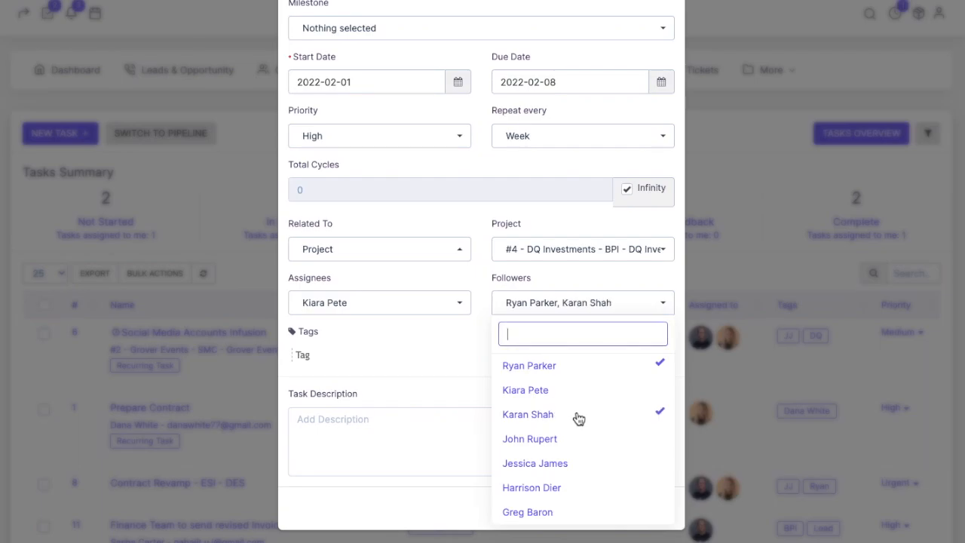
{"action": "left_click", "coordinate": [467, 349]}
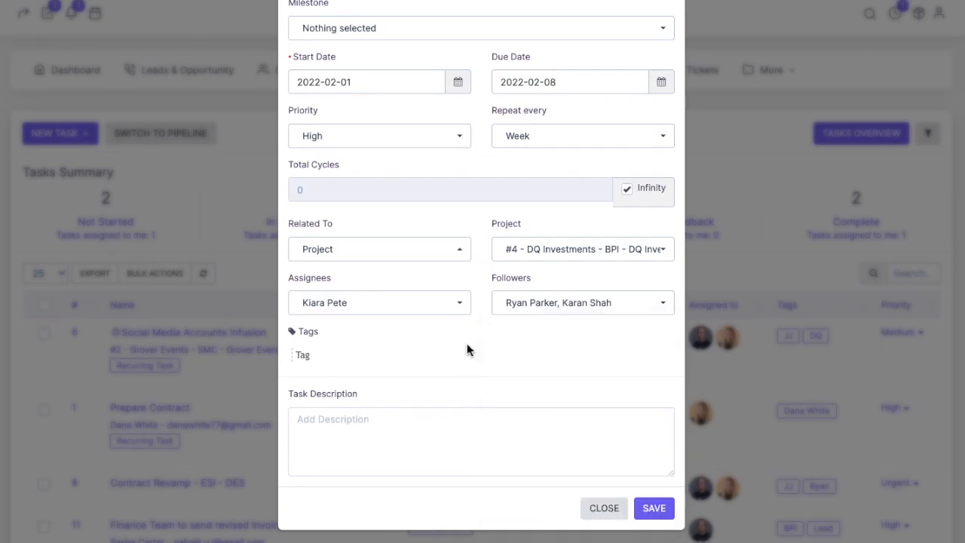
Tag the task with the existing tag "DQ Investments".
{"action": "left_click", "coordinate": [304, 355]}
{"action": "left_click", "coordinate": [337, 528]}
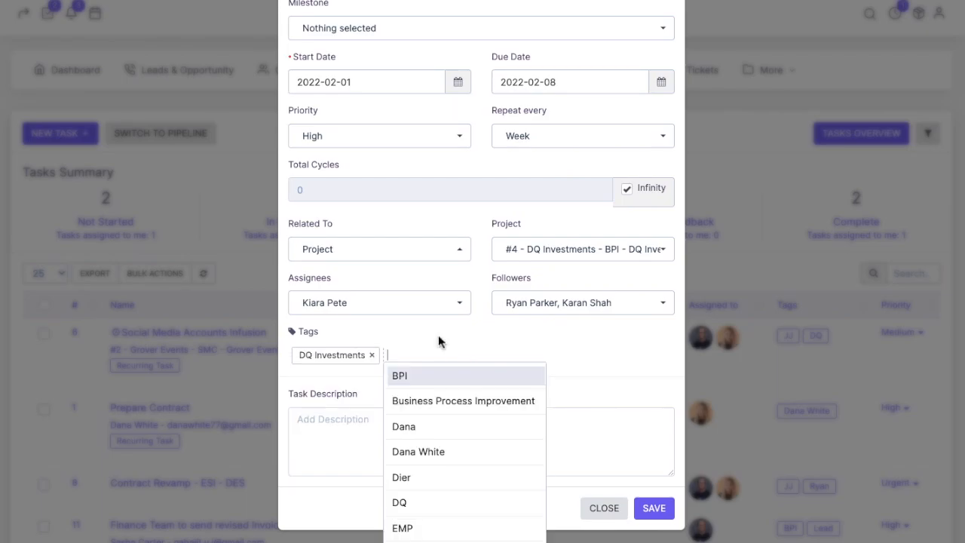
{"action": "left_click", "coordinate": [438, 343]}
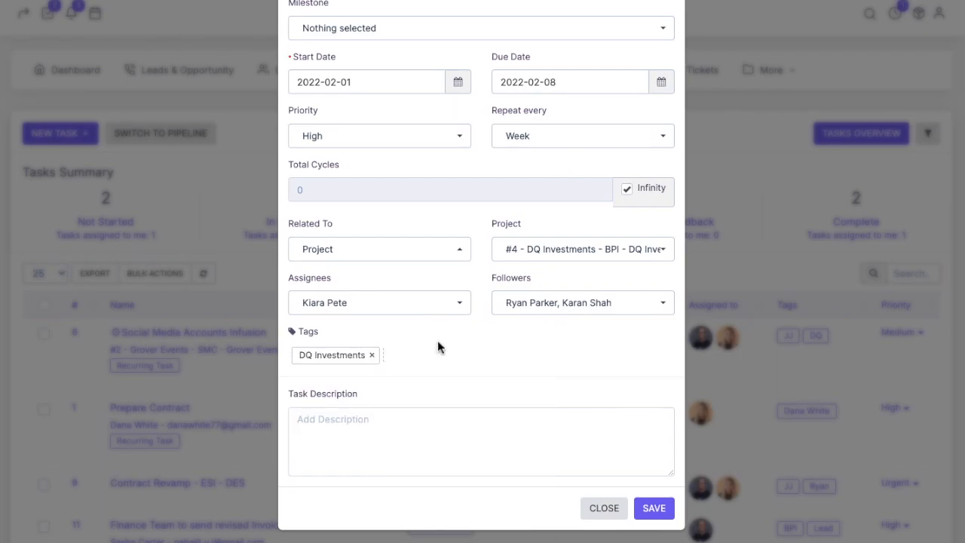
Describe the task as "Agreement needs to be signed by the owner of DQ investments" and save the new task.
{"action": "left_click", "coordinate": [371, 461]}
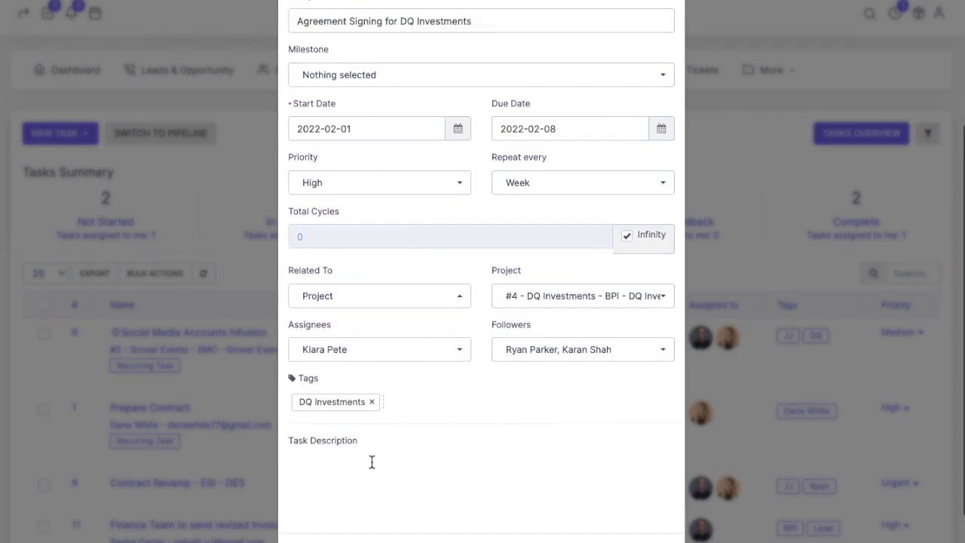
{"action": "scroll", "coordinate": [342, 420], "scroll_direction": "up", "scroll_amount": 2}
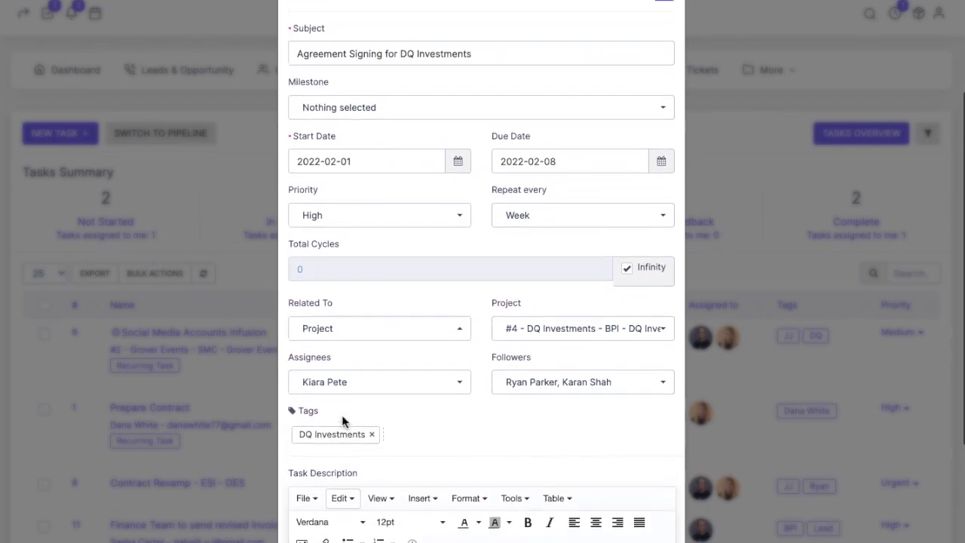
{"action": "scroll", "coordinate": [343, 422], "scroll_direction": "down", "scroll_amount": 3}
{"action": "scroll", "coordinate": [344, 422], "scroll_direction": "down", "scroll_amount": 1}
{"action": "type", "text": "Agreeme"}
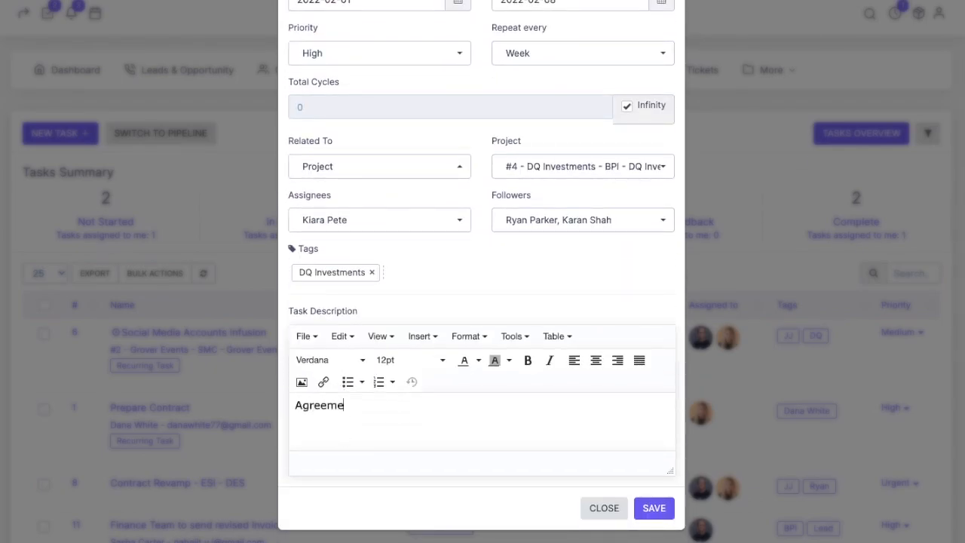
{"action": "type", "text": "nt needs to be signed by the owner of DQ investments"}
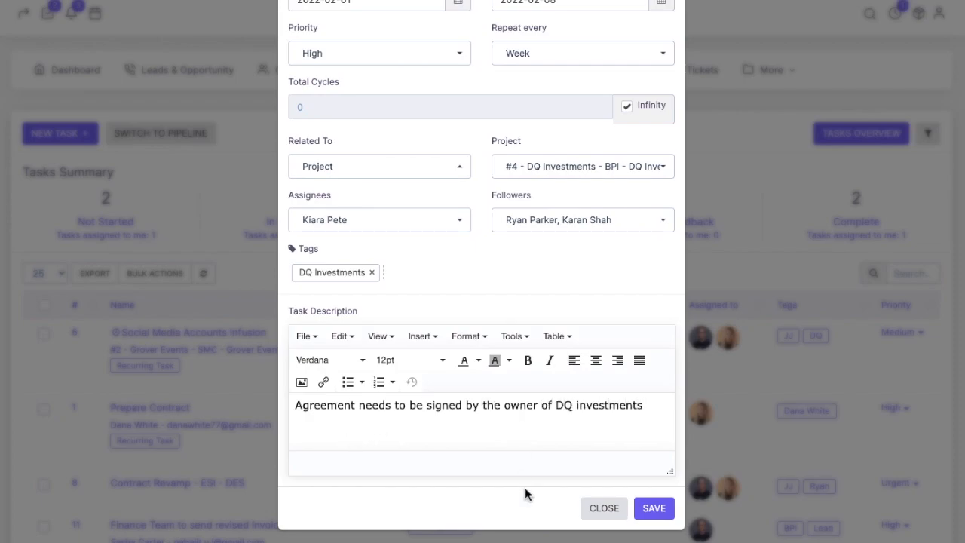
{"action": "left_click", "coordinate": [654, 510]}
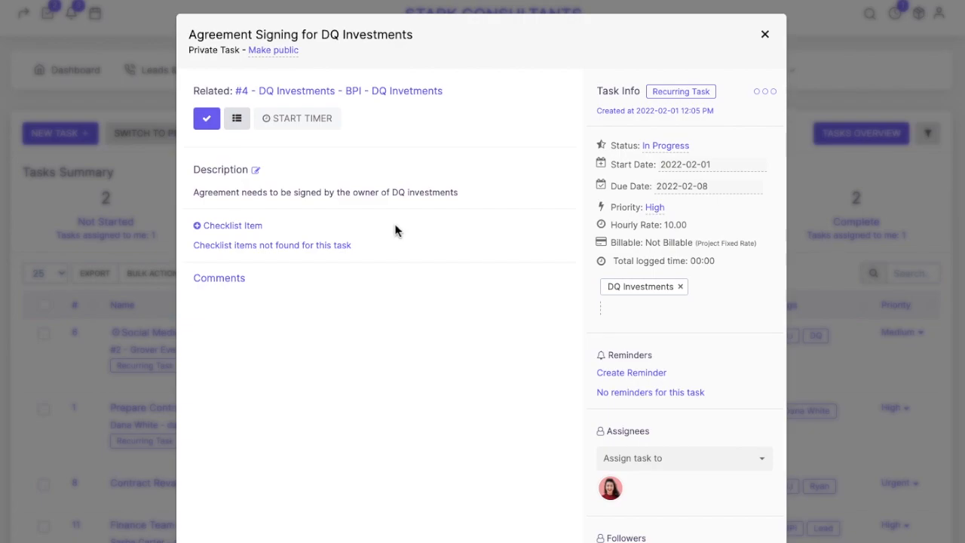
Add three checklist items to the task: "Agreement creation", "Agreement review" and "Customer agreement signing".
{"action": "left_click", "coordinate": [253, 229]}
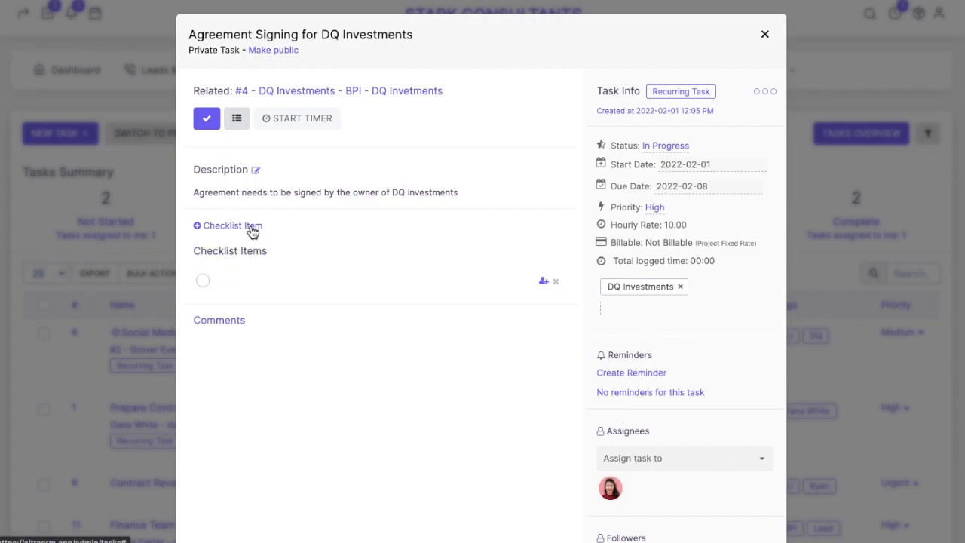
{"action": "type", "text": "Agreement creation"}
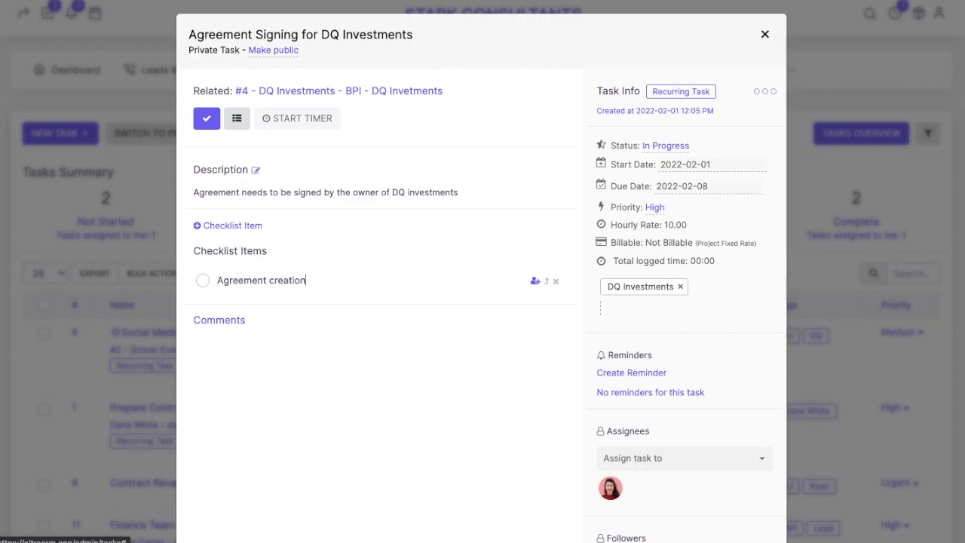
{"action": "key", "text": "Return"}
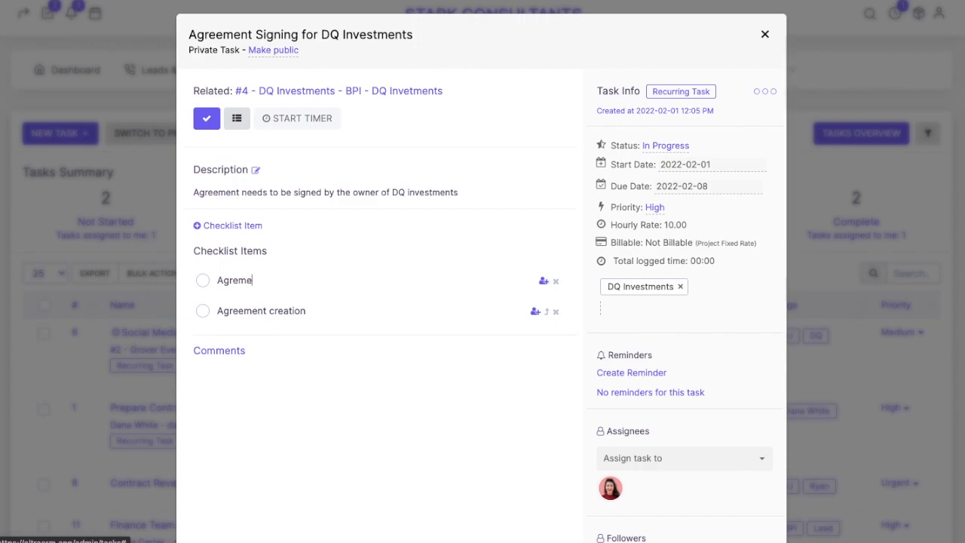
{"action": "type", "text": "Agremee"}
{"action": "key", "text": "BackSpace"}
{"action": "key", "text": "BackSpace"}
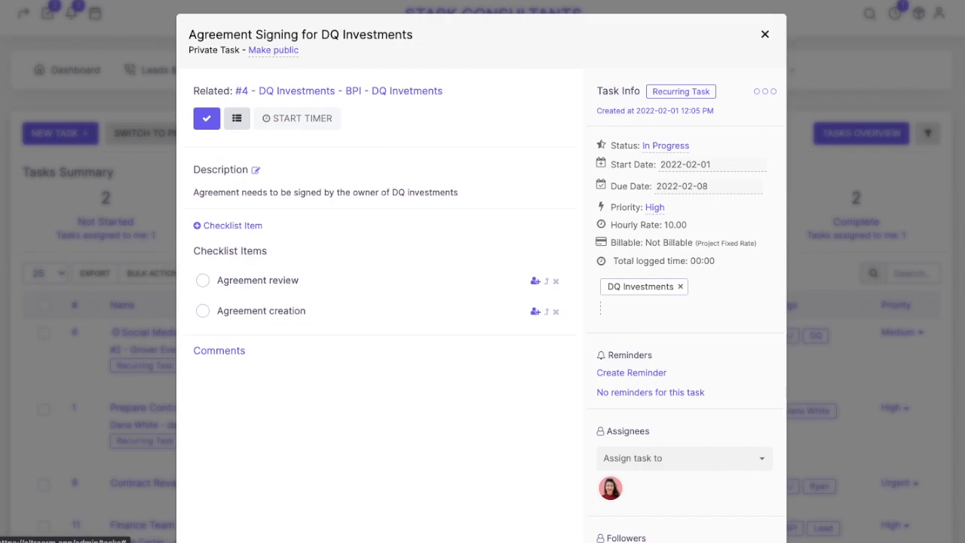
{"action": "key", "text": "Return"}
{"action": "type", "text": "Customer agreem"}
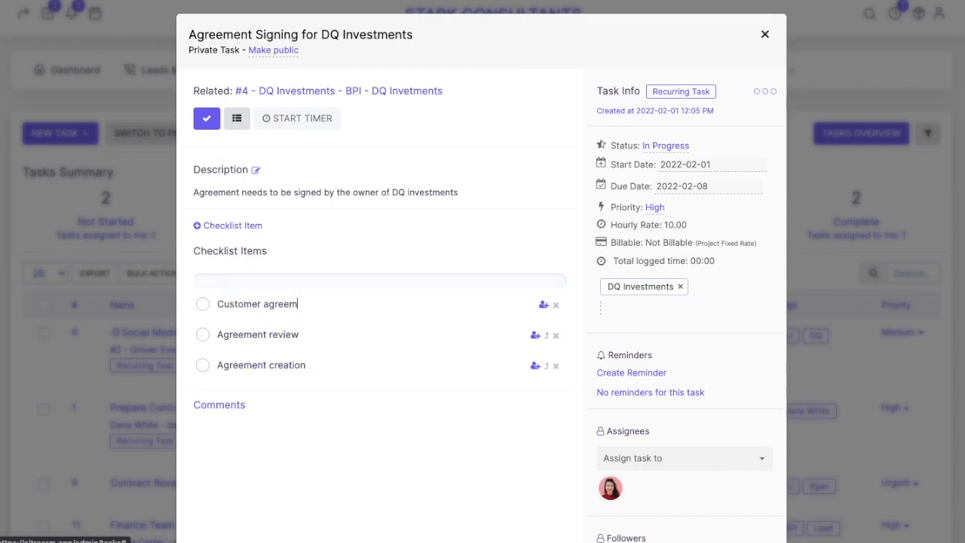
{"action": "type", "text": "ent signing"}
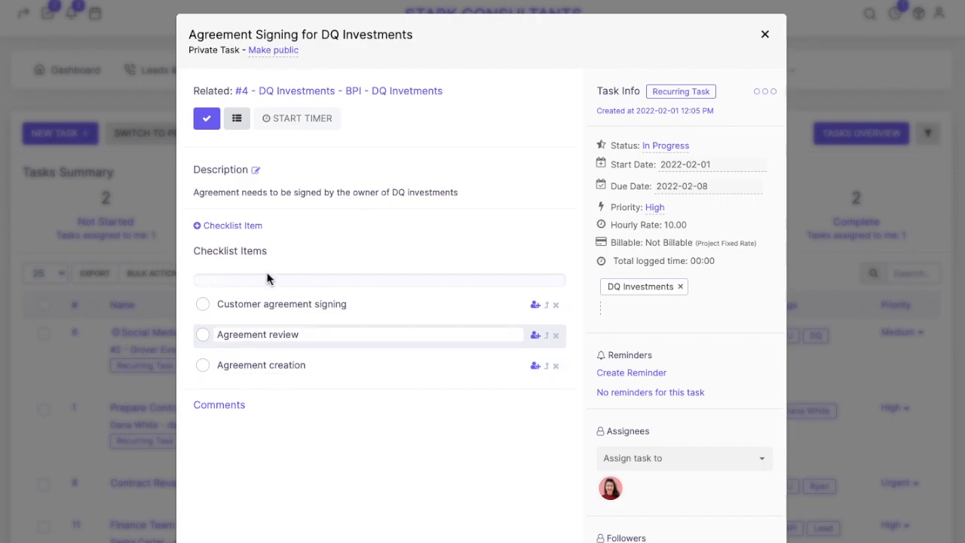
{"action": "key", "text": "Return"}
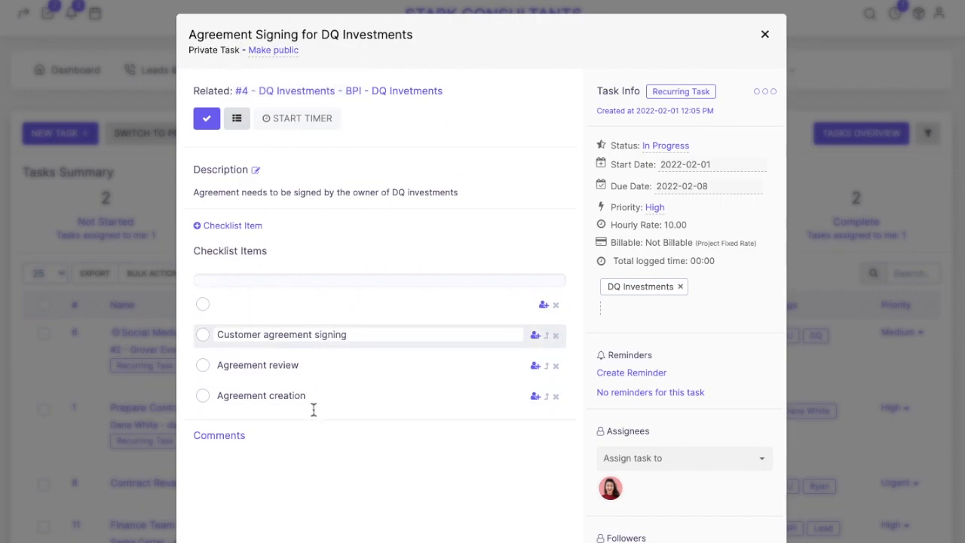
{"action": "scroll", "coordinate": [306, 499], "scroll_direction": "down", "scroll_amount": 1}
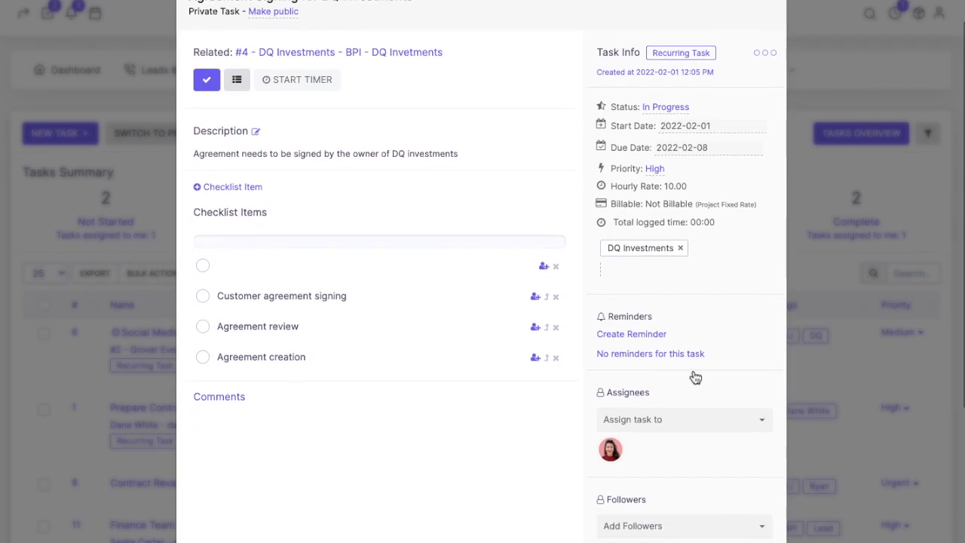
{"action": "left_click", "coordinate": [603, 336]}
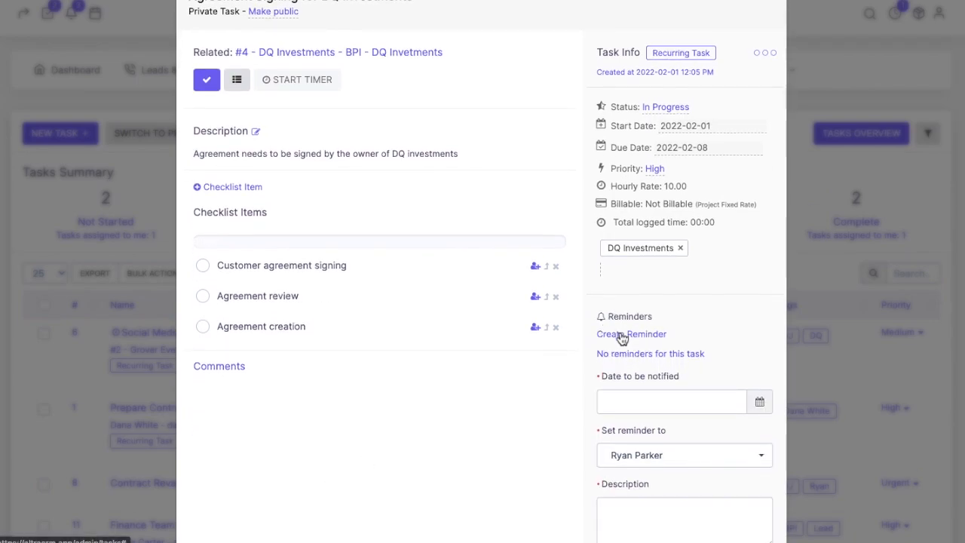
{"action": "left_click", "coordinate": [633, 398]}
{"action": "left_click", "coordinate": [722, 292]}
{"action": "left_click", "coordinate": [506, 427]}
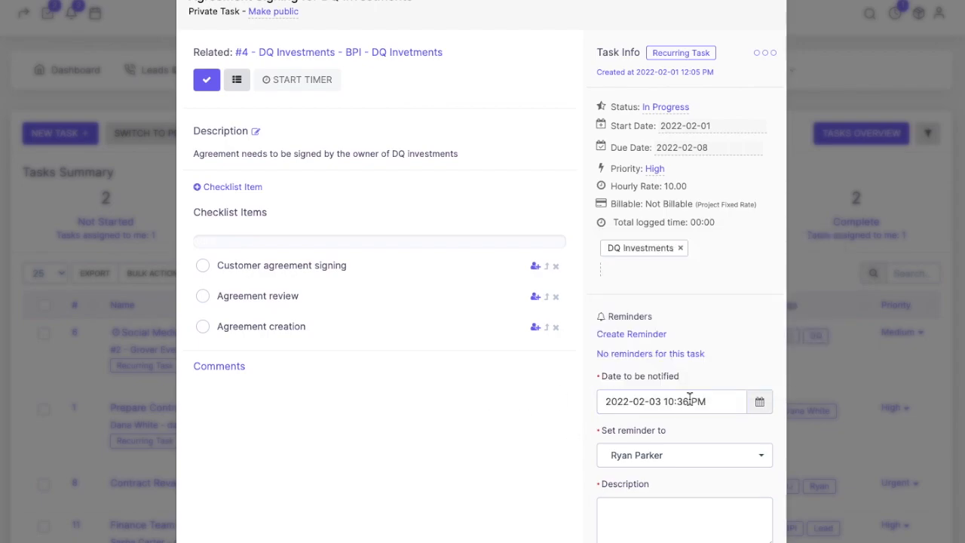
Direct the reminder to the second listed staff member, describe it as "Create the agreement", enable the email notification and create it.
{"action": "scroll", "coordinate": [689, 396], "scroll_direction": "down", "scroll_amount": 3}
{"action": "left_click", "coordinate": [662, 354]}
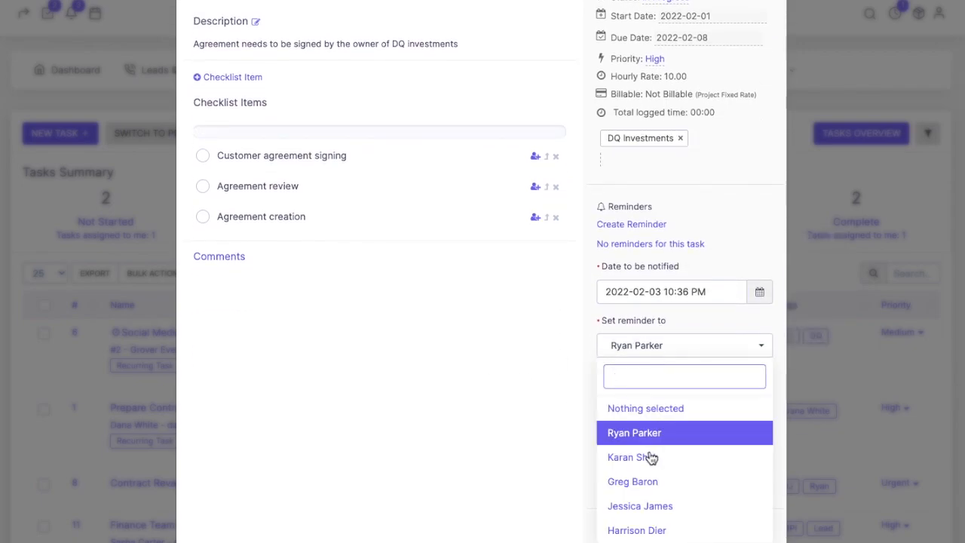
{"action": "left_click", "coordinate": [641, 458]}
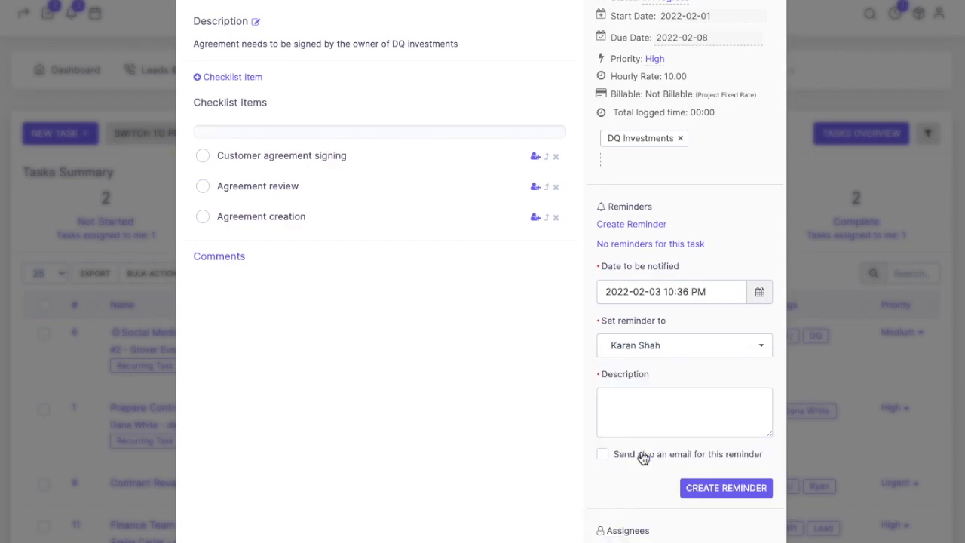
{"action": "left_click", "coordinate": [628, 416]}
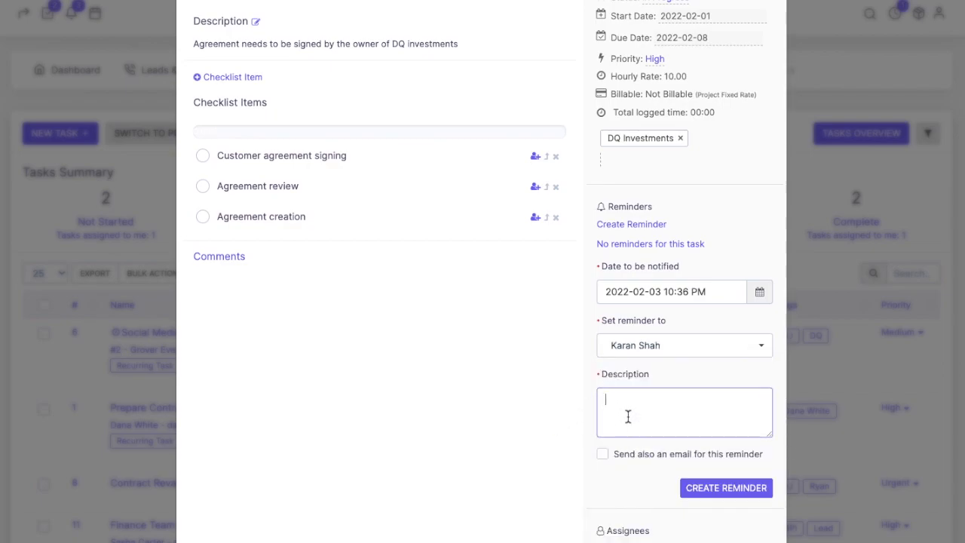
{"action": "type", "text": "Create the agreement"}
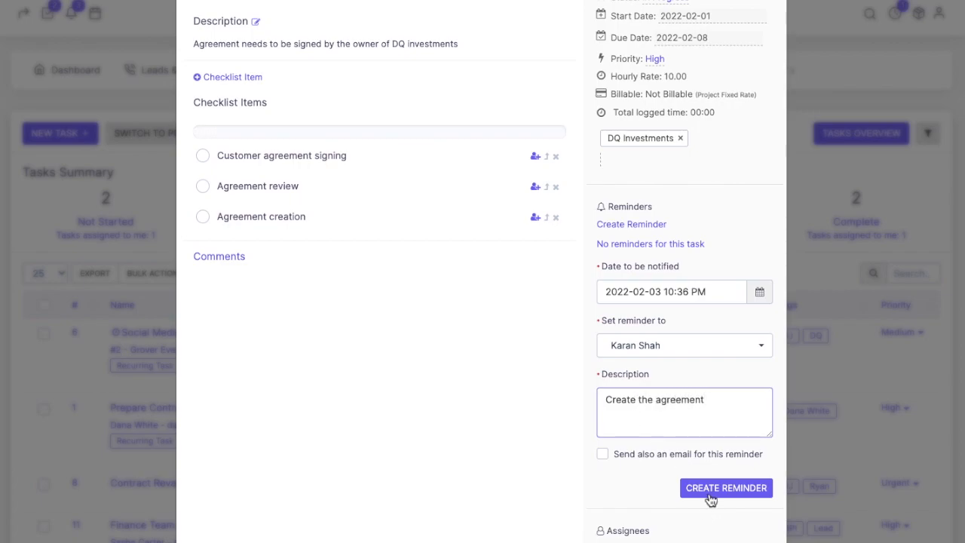
{"action": "left_click", "coordinate": [602, 455]}
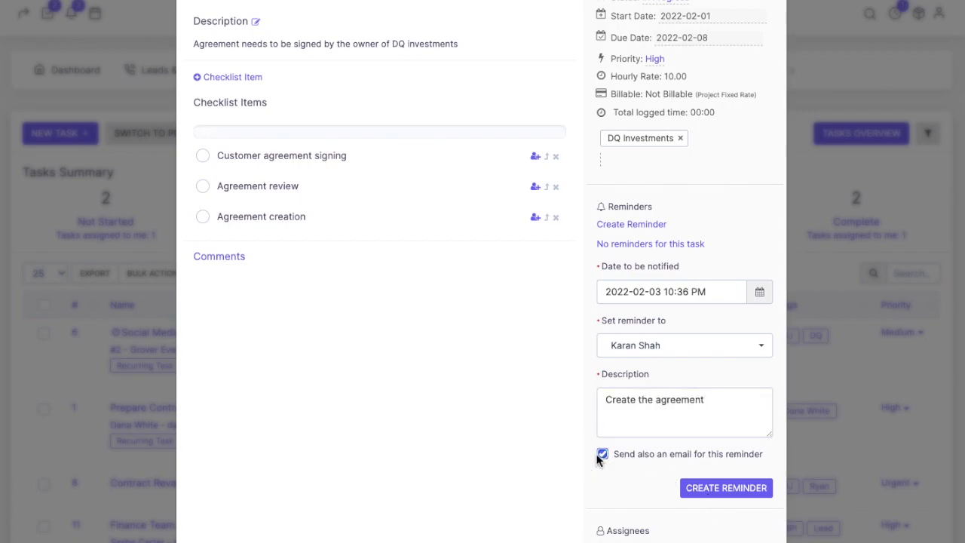
{"action": "left_click", "coordinate": [714, 491]}
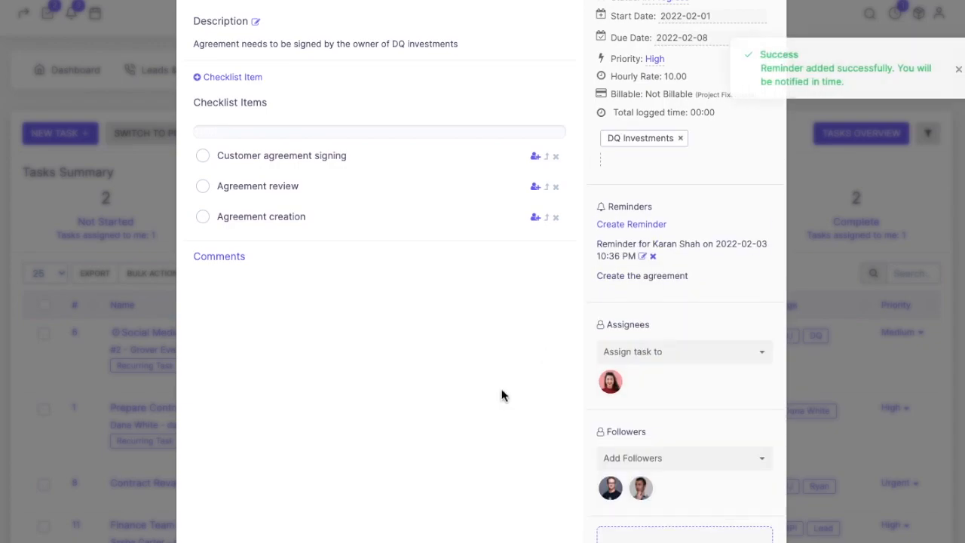
Add the second staff member offered as another follower of the task.
{"action": "scroll", "coordinate": [502, 394], "scroll_direction": "up", "scroll_amount": 1}
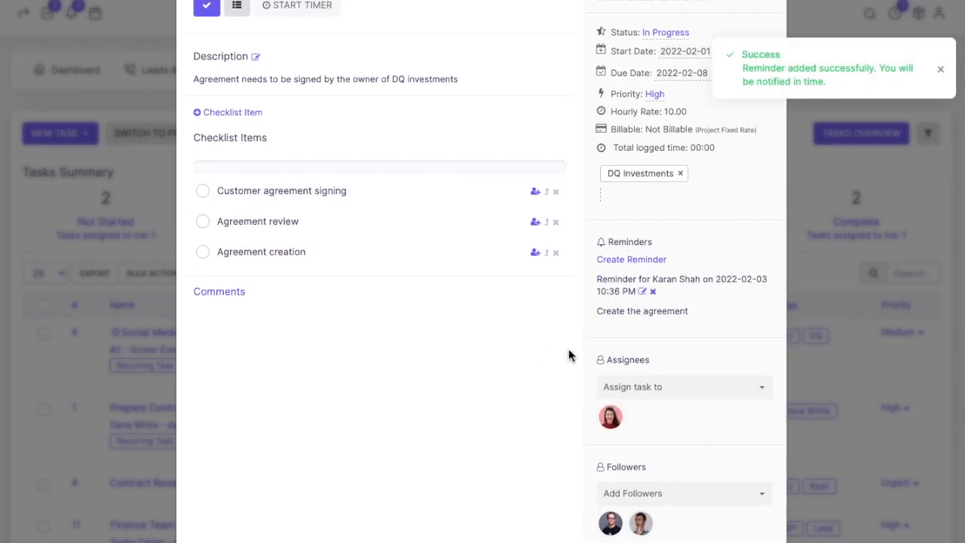
{"action": "scroll", "coordinate": [564, 341], "scroll_direction": "down", "scroll_amount": 5}
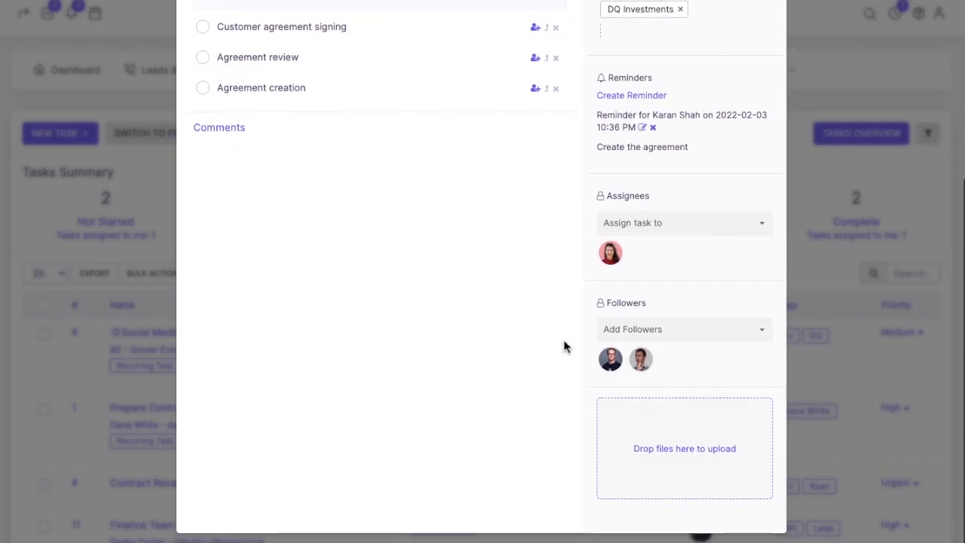
{"action": "left_click", "coordinate": [664, 335]}
{"action": "right_click", "coordinate": [627, 397]}
{"action": "left_click", "coordinate": [581, 395]}
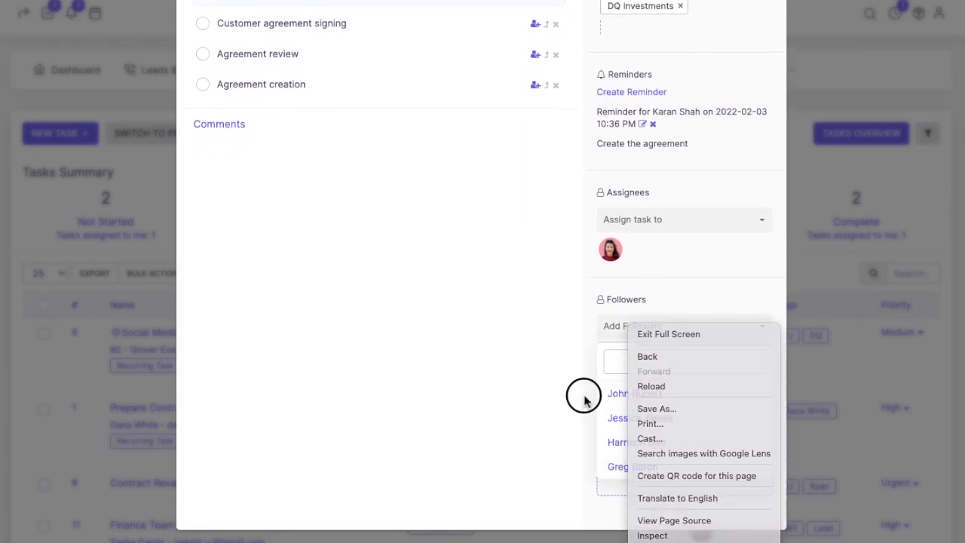
{"action": "left_click", "coordinate": [653, 419]}
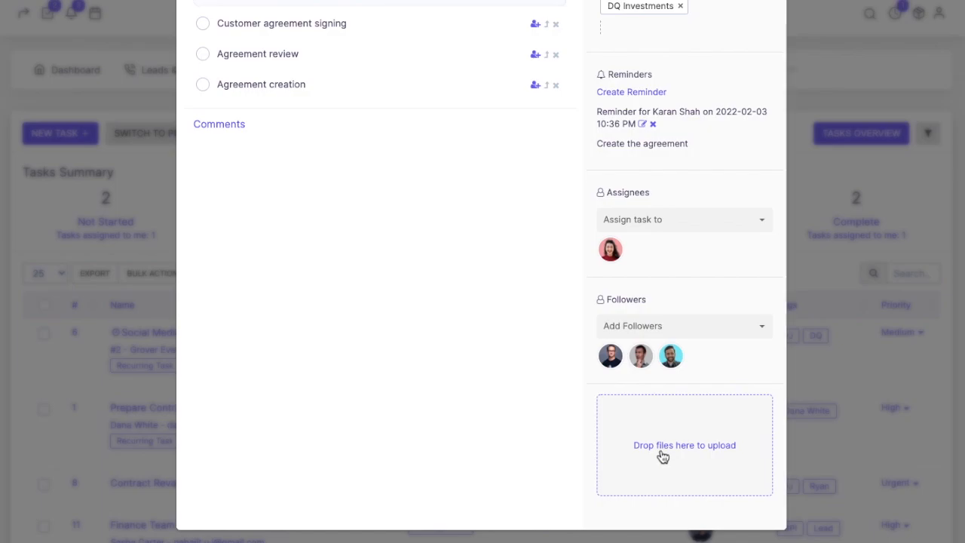
Mark the checklist items "Agreement creation" and "Agreement review" as completed.
{"action": "scroll", "coordinate": [570, 407], "scroll_direction": "up", "scroll_amount": 4}
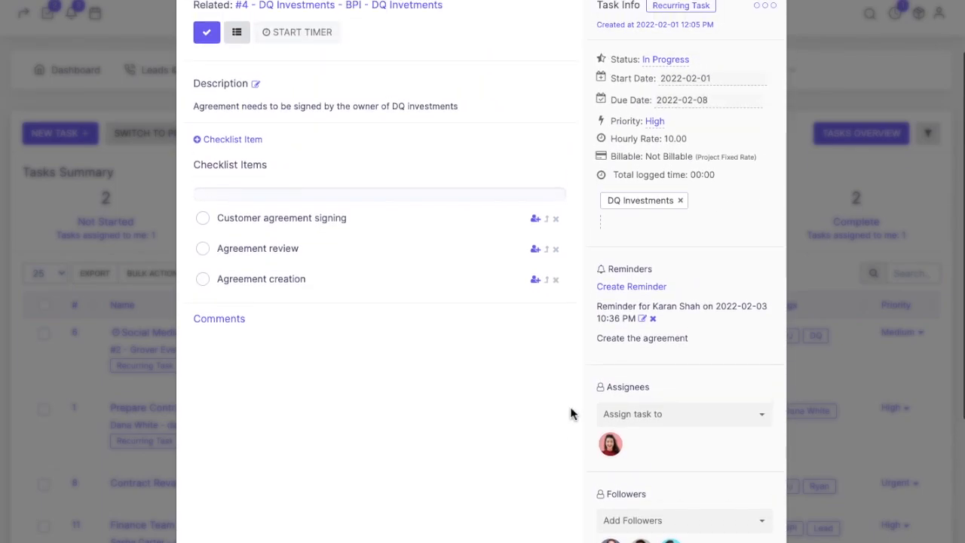
{"action": "scroll", "coordinate": [571, 414], "scroll_direction": "up", "scroll_amount": 1}
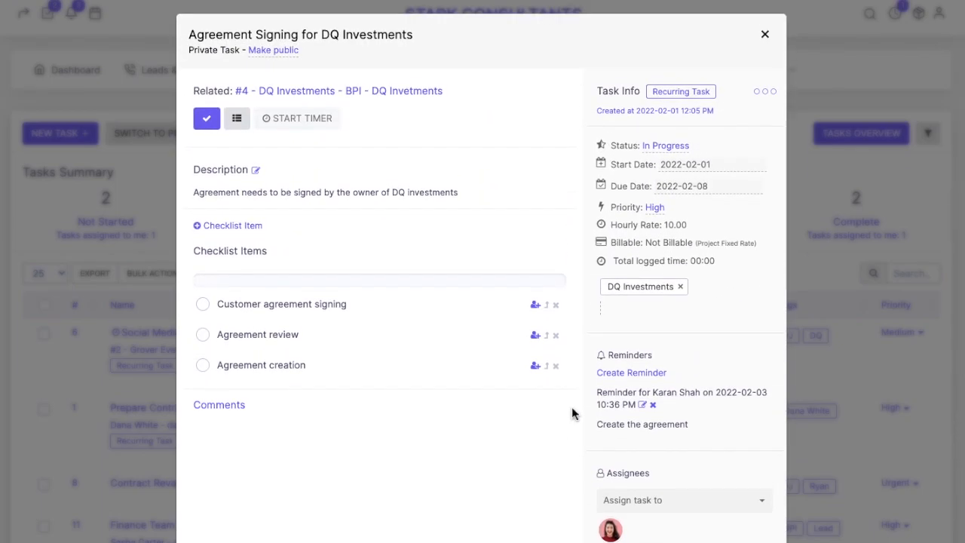
{"action": "left_click", "coordinate": [203, 367]}
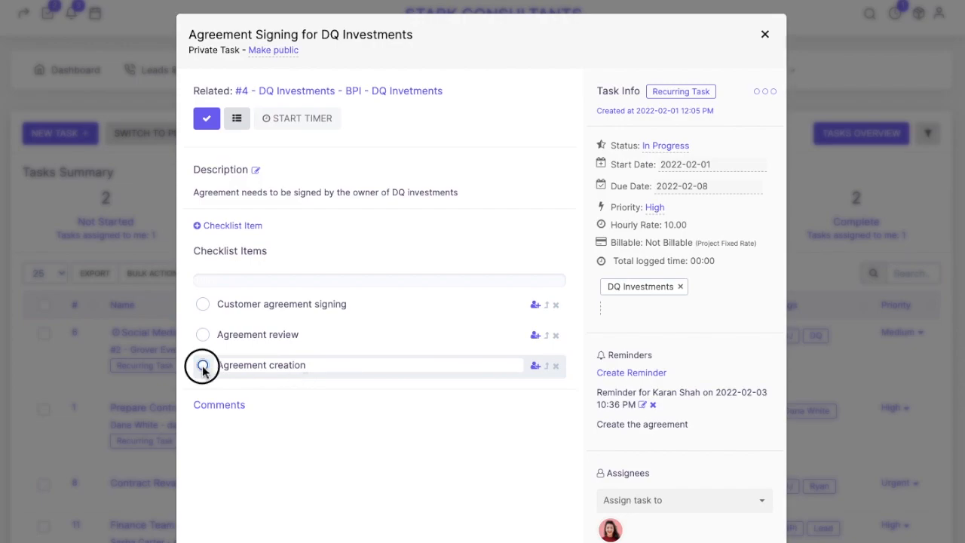
{"action": "left_click", "coordinate": [203, 340]}
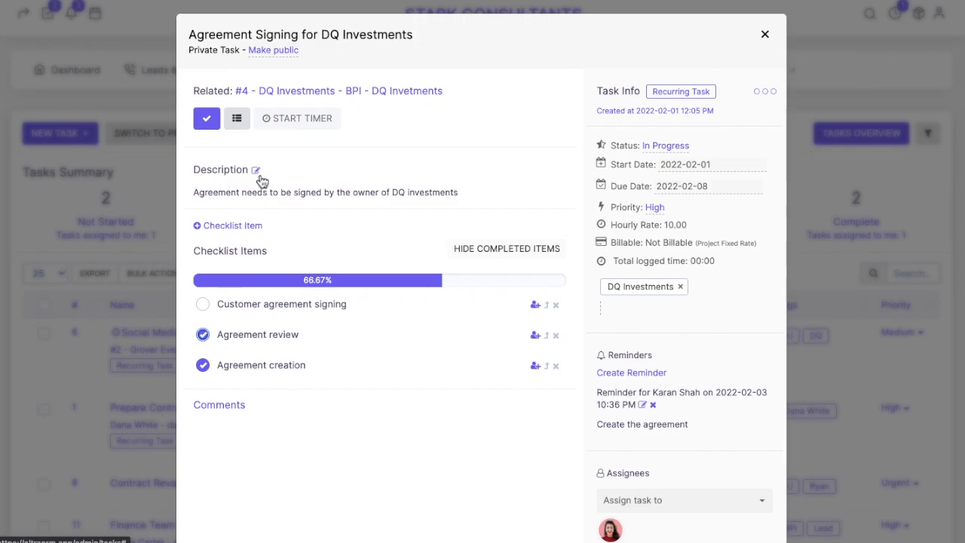
{"action": "left_click", "coordinate": [399, 488]}
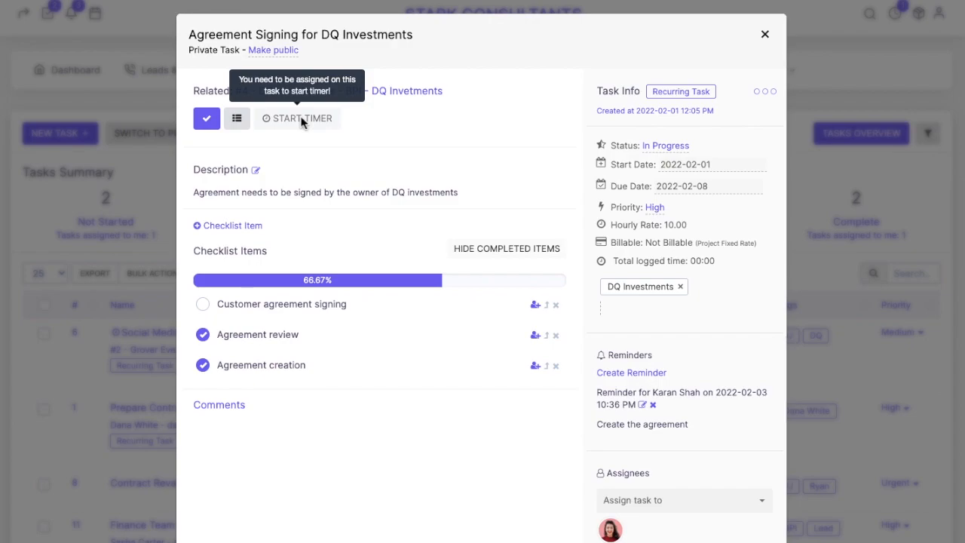
Look over the finished Agreement Signing task and close its details.
{"action": "scroll", "coordinate": [381, 343], "scroll_direction": "down", "scroll_amount": 3}
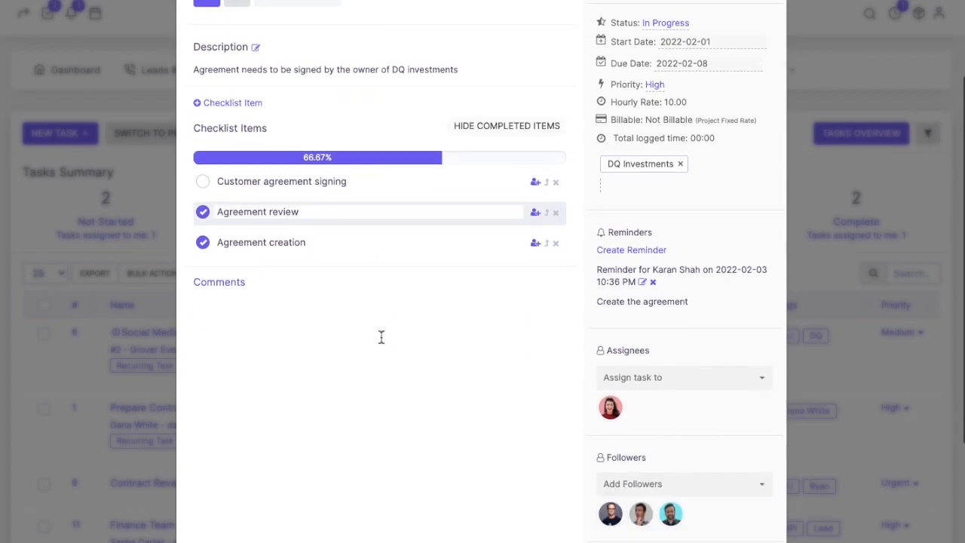
{"action": "scroll", "coordinate": [381, 343], "scroll_direction": "up", "scroll_amount": 3}
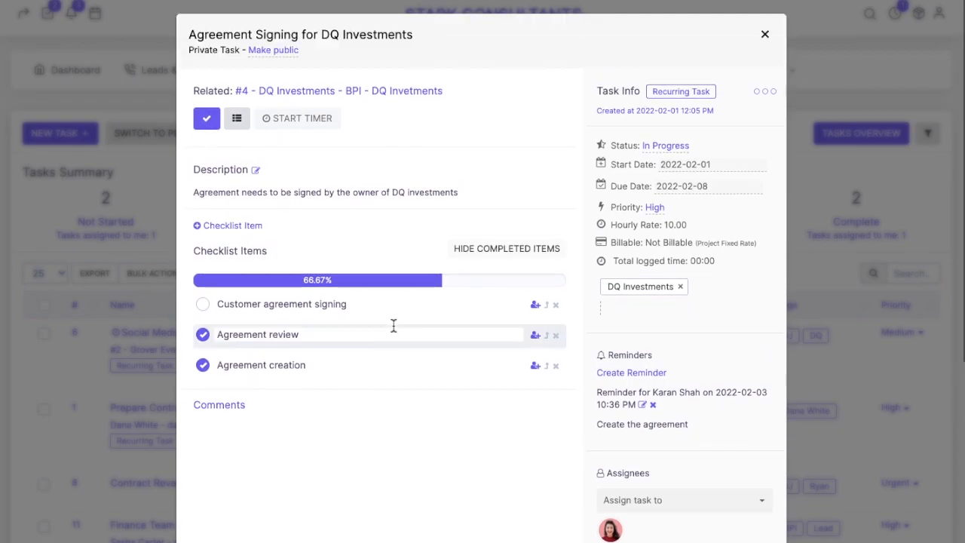
{"action": "left_click", "coordinate": [766, 36]}
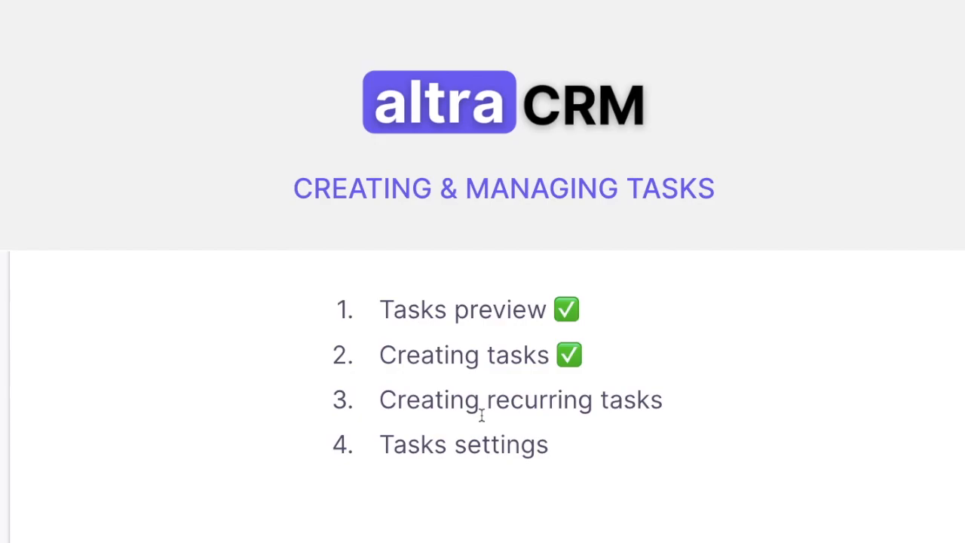
{"action": "type", "text": "✅"}
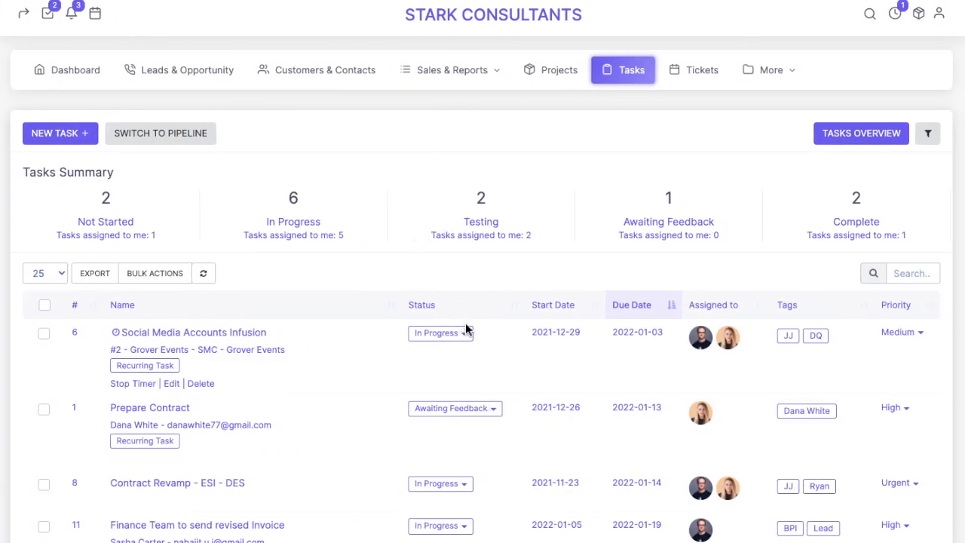
Open the CRM's general settings and go to the settings group for tasks.
{"action": "left_click", "coordinate": [791, 73]}
{"action": "mouse_move", "coordinate": [762, 260]}
{"action": "scroll", "coordinate": [741, 353], "scroll_direction": "down", "scroll_amount": 8}
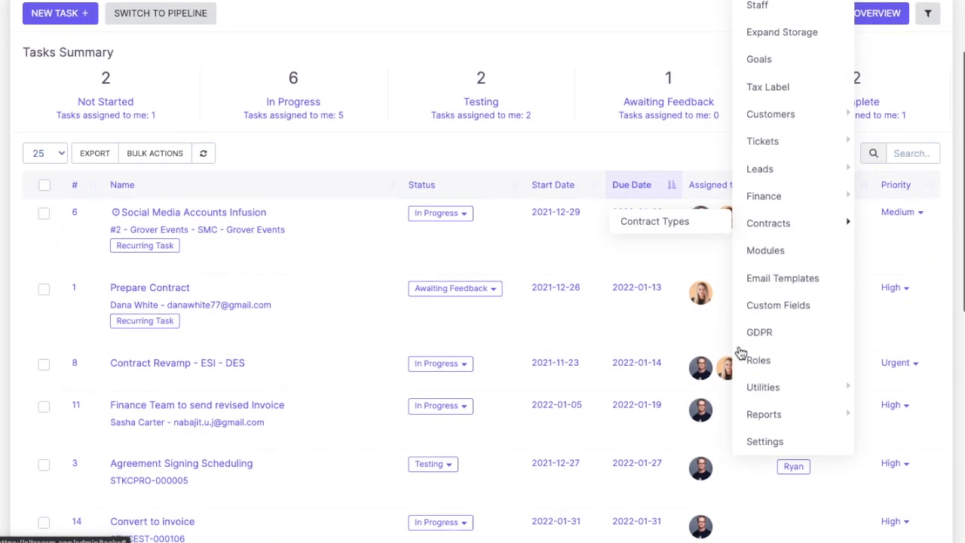
{"action": "scroll", "coordinate": [736, 351], "scroll_direction": "up", "scroll_amount": 5}
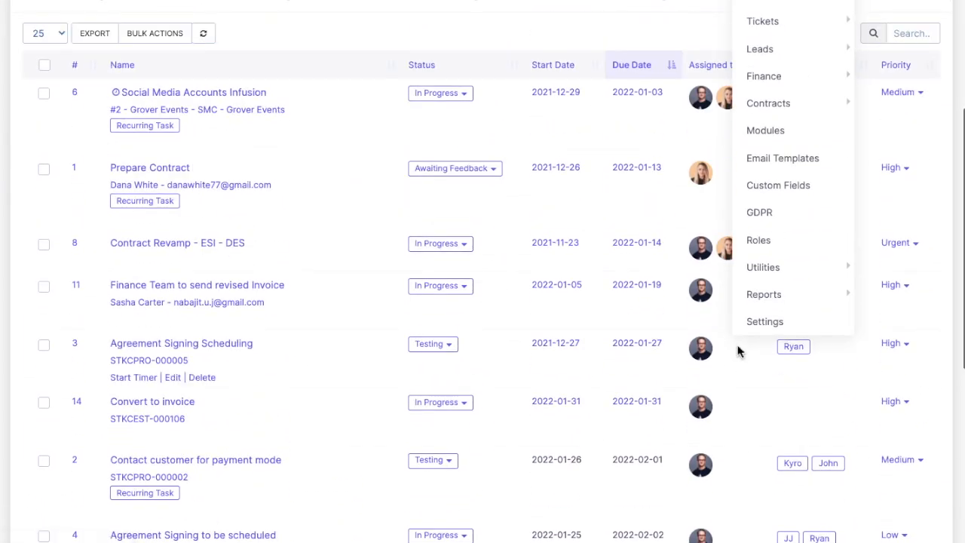
{"action": "left_click", "coordinate": [794, 322]}
{"action": "scroll", "coordinate": [478, 334], "scroll_direction": "up", "scroll_amount": 2}
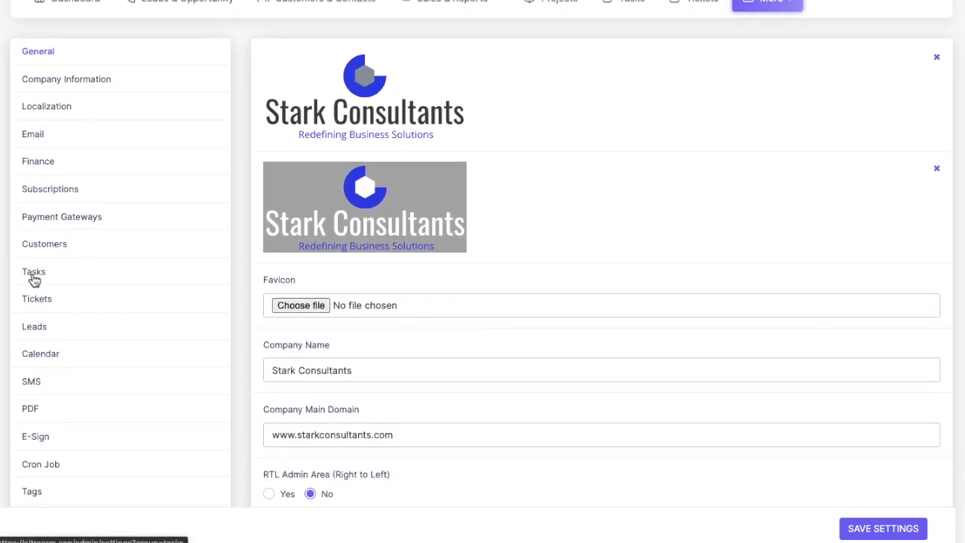
{"action": "left_click", "coordinate": [40, 282]}
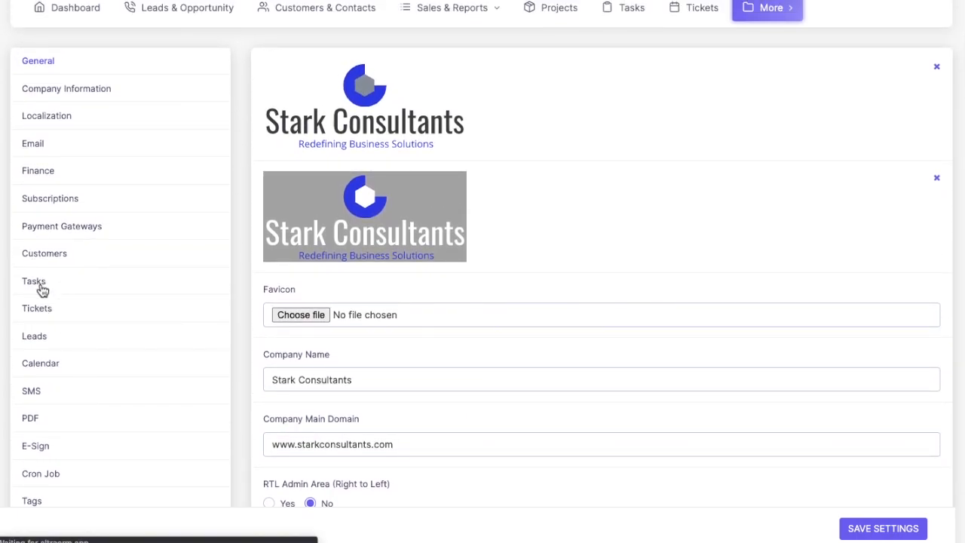
Examine the task settings, including auto-assigning the task creator, the follower and timer options, and the default priority of new tasks.
{"action": "scroll", "coordinate": [314, 336], "scroll_direction": "down", "scroll_amount": 1}
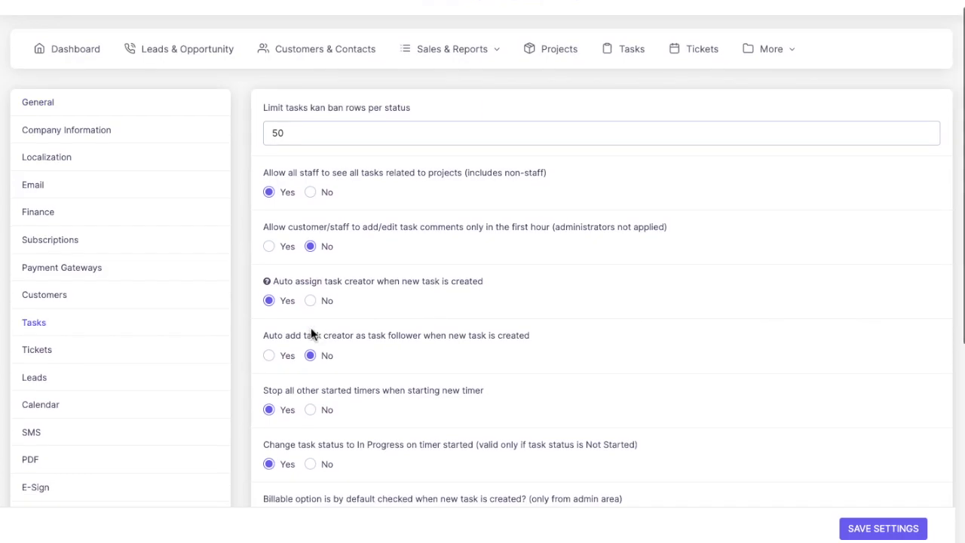
{"action": "scroll", "coordinate": [312, 335], "scroll_direction": "down", "scroll_amount": 1}
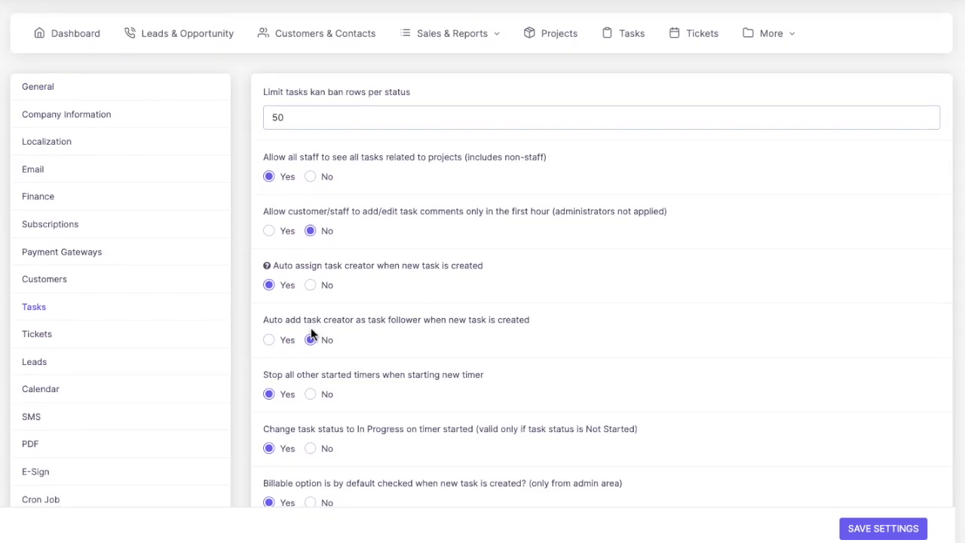
{"action": "scroll", "coordinate": [311, 332], "scroll_direction": "down", "scroll_amount": 4}
{"action": "scroll", "coordinate": [310, 320], "scroll_direction": "up", "scroll_amount": 2}
{"action": "left_click_drag", "start_coordinate": [496, 191], "coordinate": [265, 184]}
{"action": "left_click", "coordinate": [512, 214]}
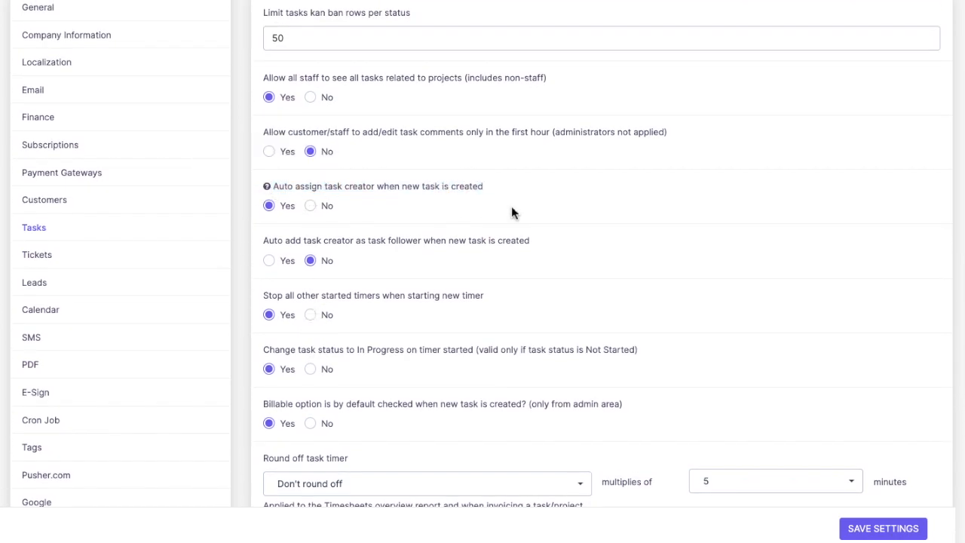
{"action": "scroll", "coordinate": [512, 212], "scroll_direction": "down", "scroll_amount": 1}
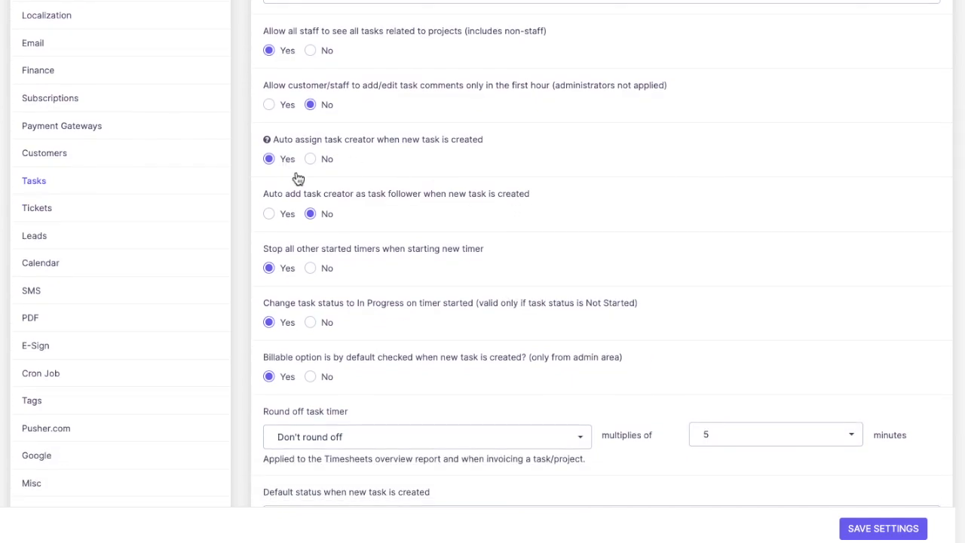
{"action": "scroll", "coordinate": [343, 269], "scroll_direction": "down", "scroll_amount": 4}
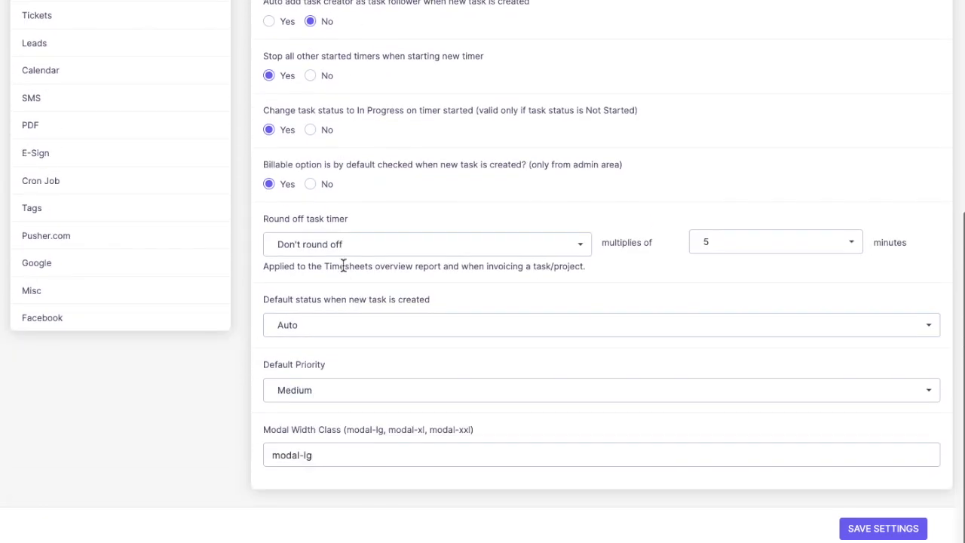
{"action": "left_click_drag", "start_coordinate": [259, 364], "coordinate": [334, 373]}
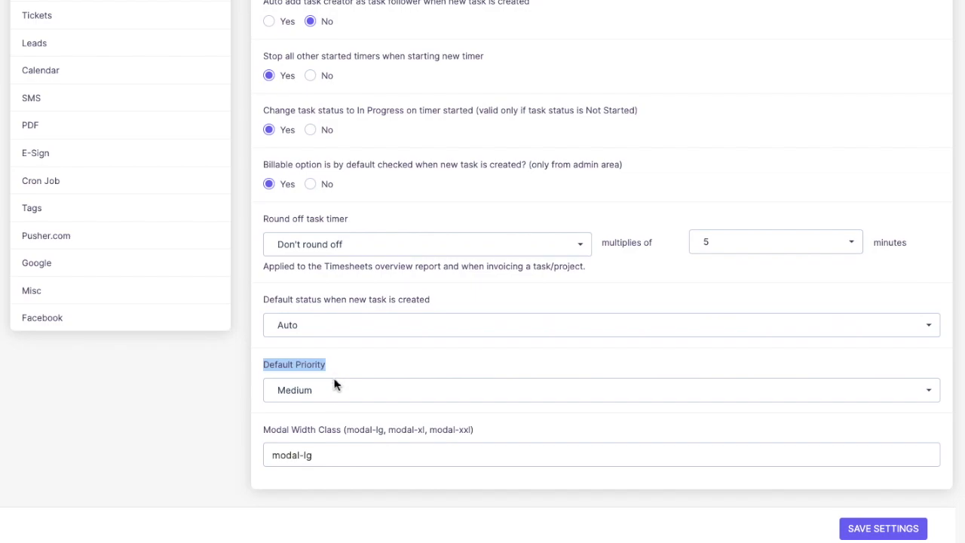
{"action": "left_click", "coordinate": [337, 390]}
{"action": "left_click", "coordinate": [352, 222]}
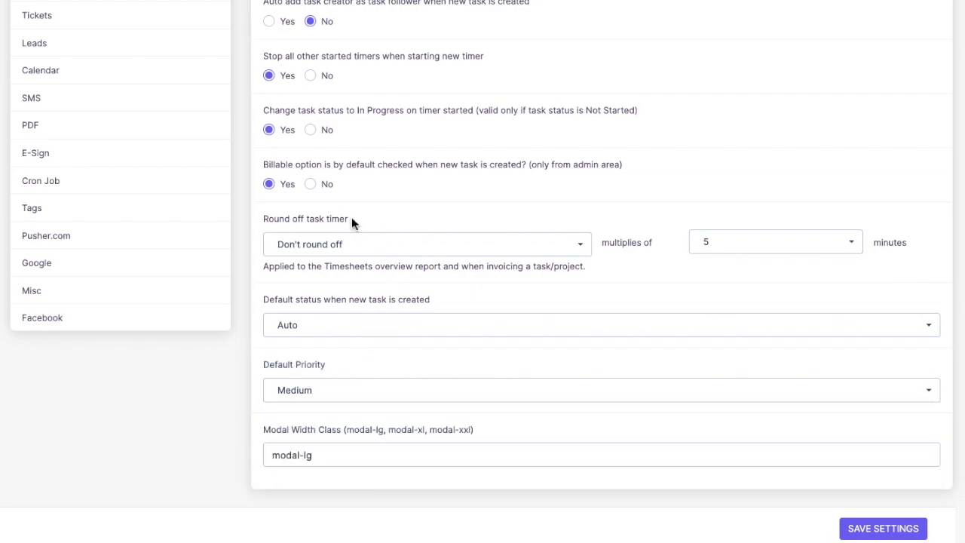
{"action": "scroll", "coordinate": [402, 213], "scroll_direction": "up", "scroll_amount": 2}
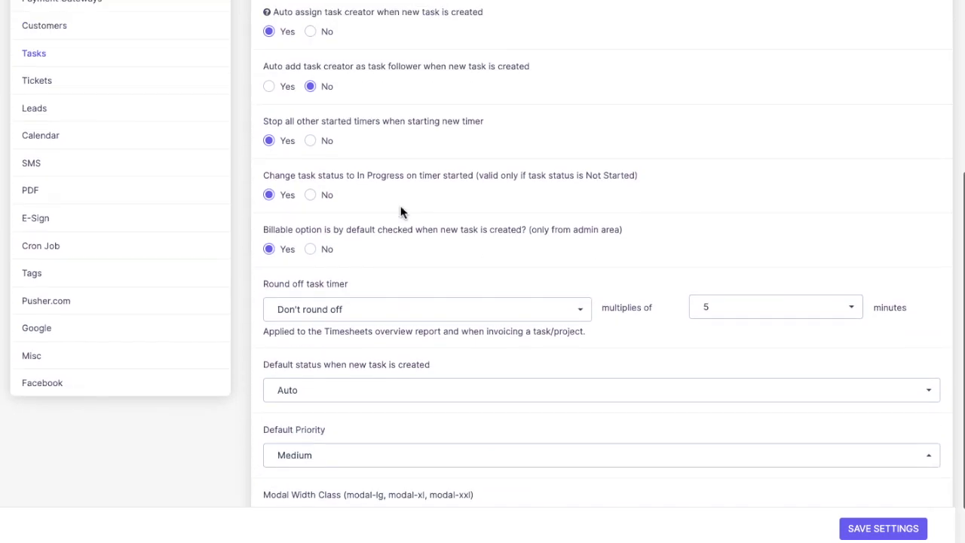
{"action": "scroll", "coordinate": [401, 212], "scroll_direction": "up", "scroll_amount": 4}
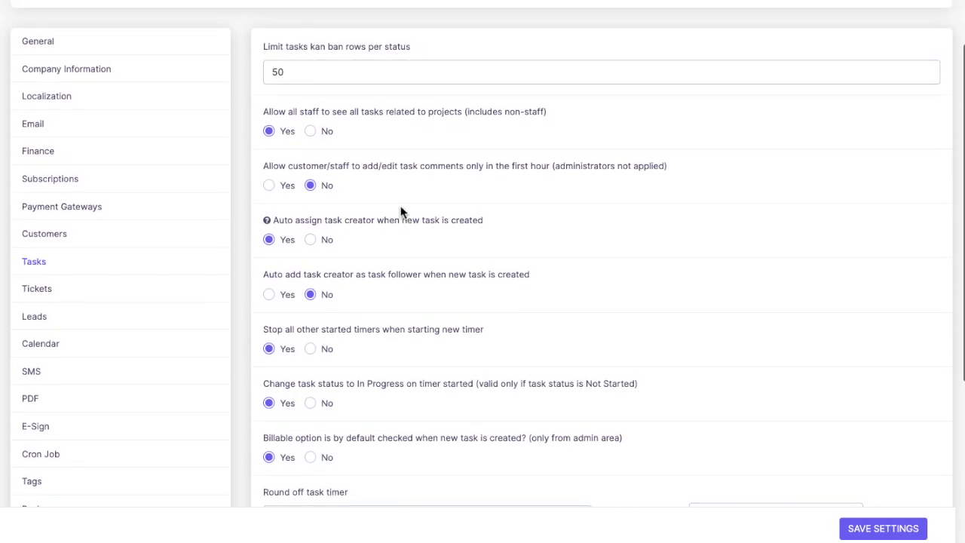
{"action": "scroll", "coordinate": [401, 212], "scroll_direction": "up", "scroll_amount": 2}
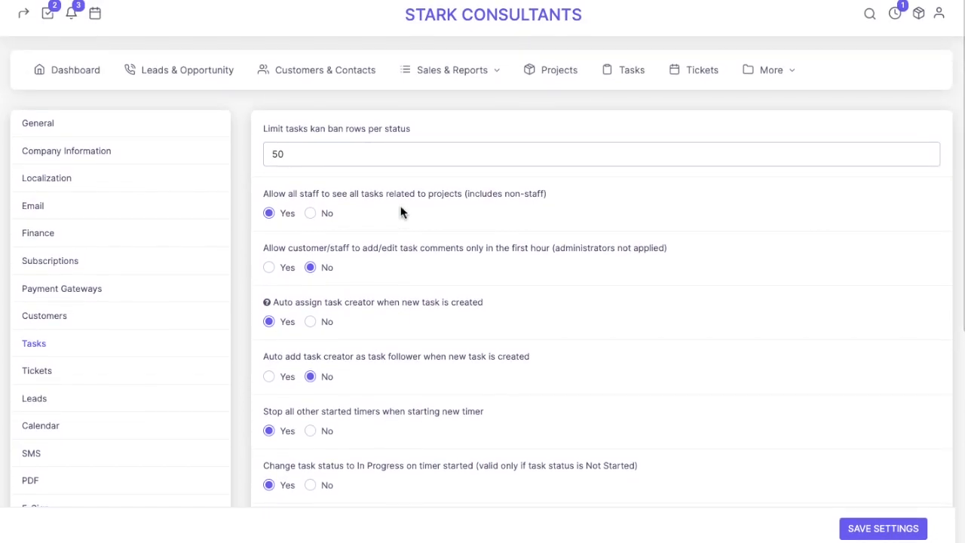
{"action": "left_click", "coordinate": [788, 73]}
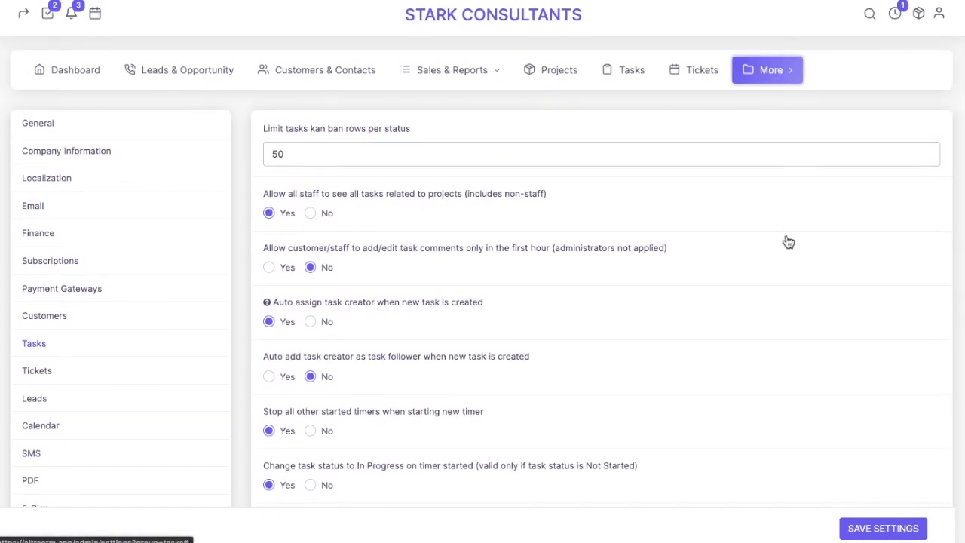
{"action": "scroll", "coordinate": [789, 242], "scroll_direction": "down", "scroll_amount": 5}
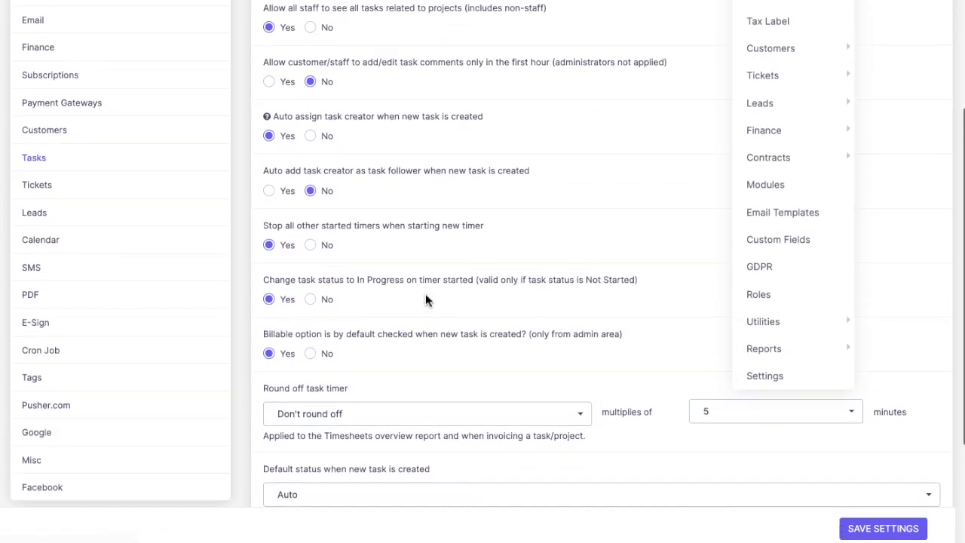
{"action": "scroll", "coordinate": [248, 249], "scroll_direction": "up", "scroll_amount": 5}
{"action": "left_click", "coordinate": [248, 243]}
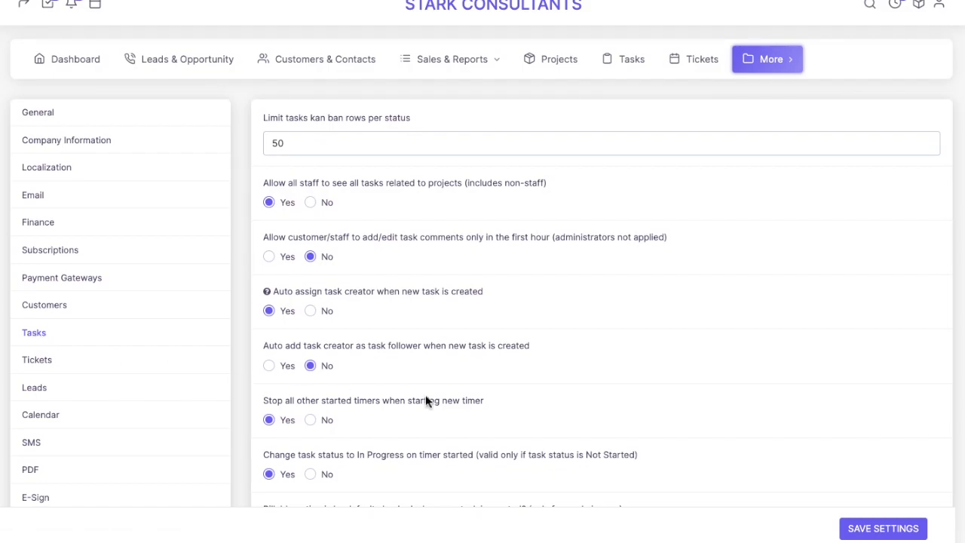
{"action": "scroll", "coordinate": [426, 397], "scroll_direction": "down", "scroll_amount": 4}
{"action": "scroll", "coordinate": [428, 389], "scroll_direction": "down", "scroll_amount": 5}
{"action": "scroll", "coordinate": [430, 375], "scroll_direction": "up", "scroll_amount": 5}
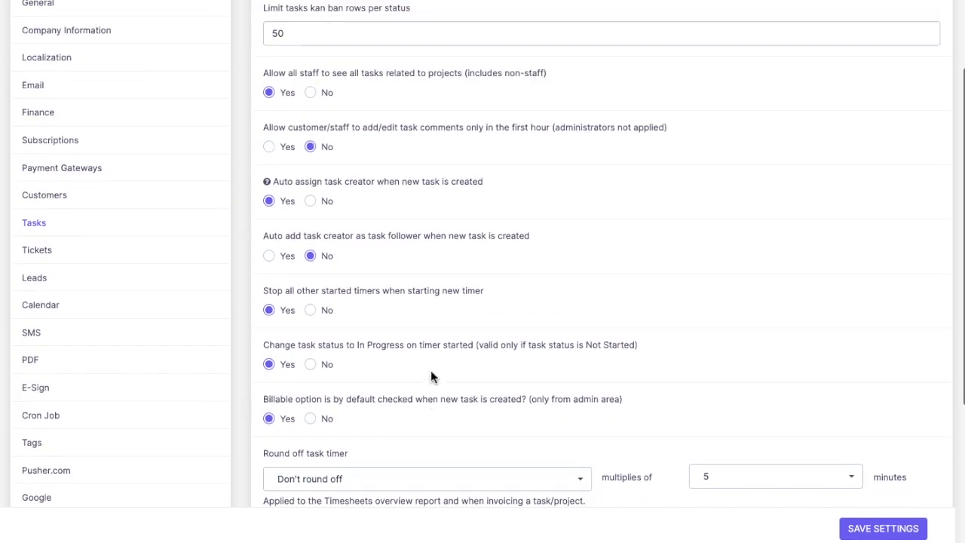
{"action": "scroll", "coordinate": [431, 375], "scroll_direction": "up", "scroll_amount": 4}
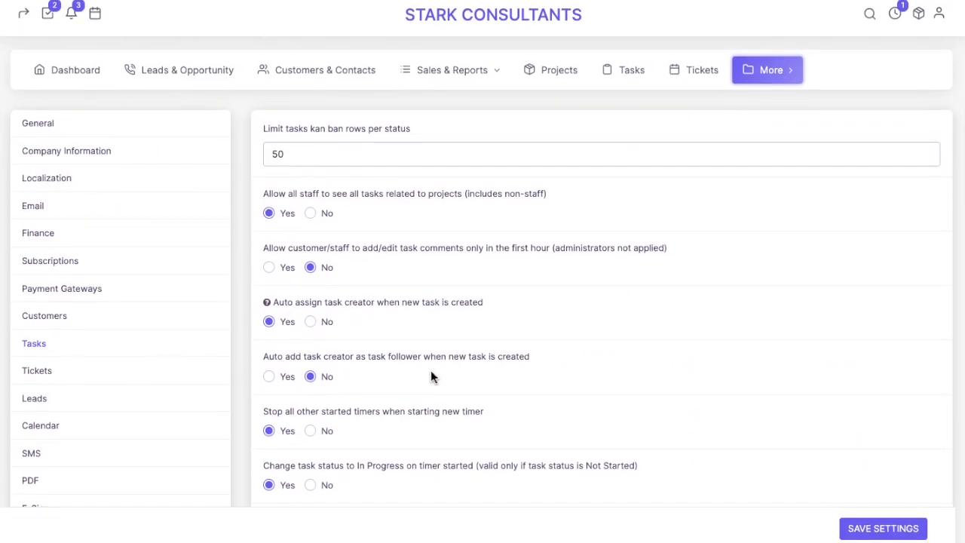